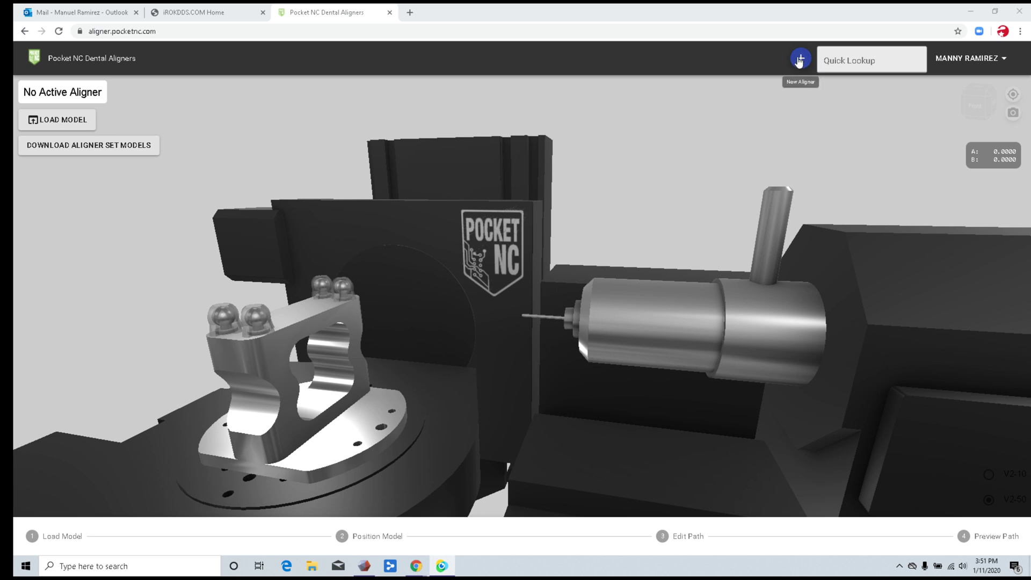
Create a single aligner with set code Demo-test-2 and aligner number 1.
left_click(800, 59)
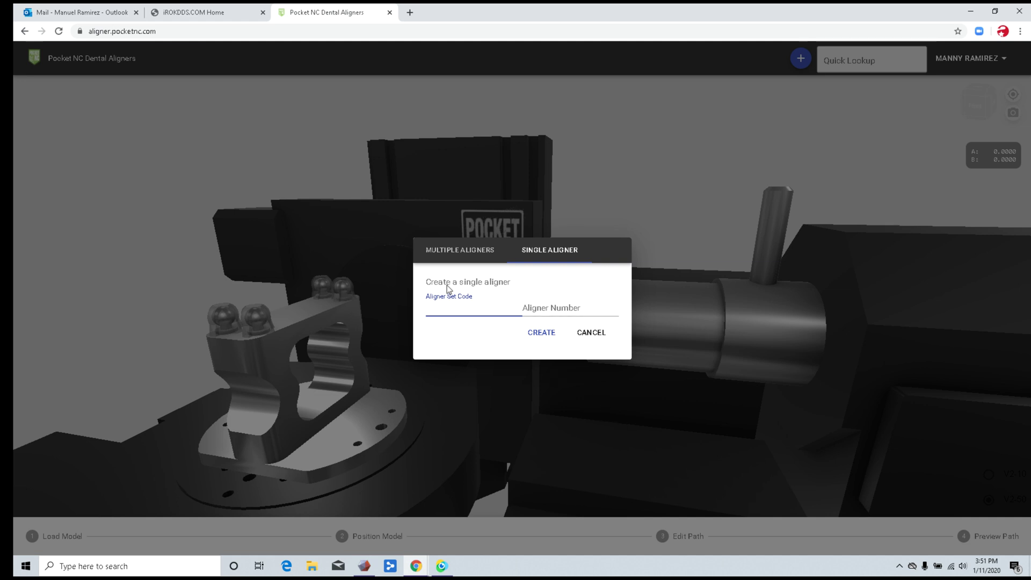
left_click(460, 254)
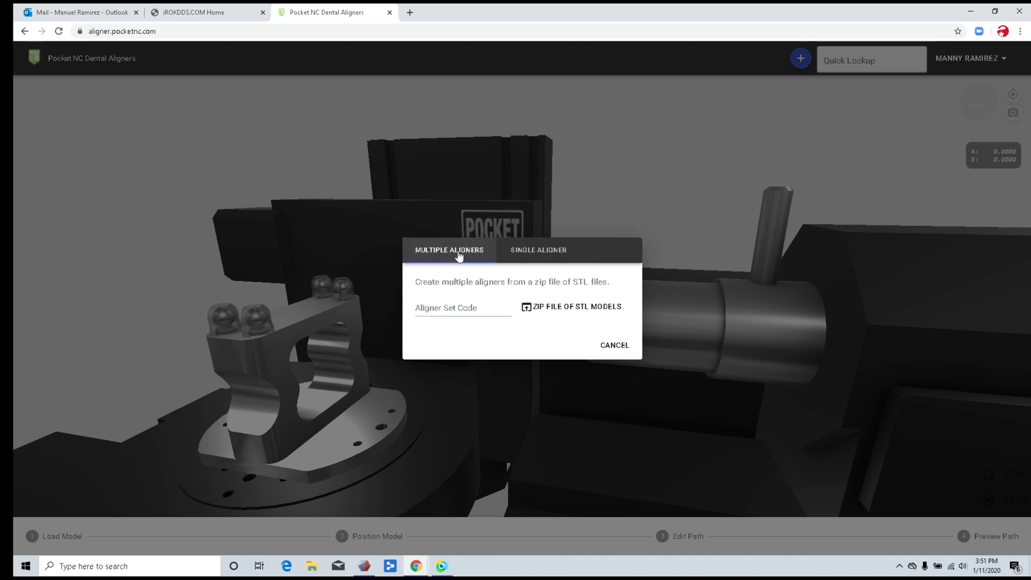
left_click(539, 253)
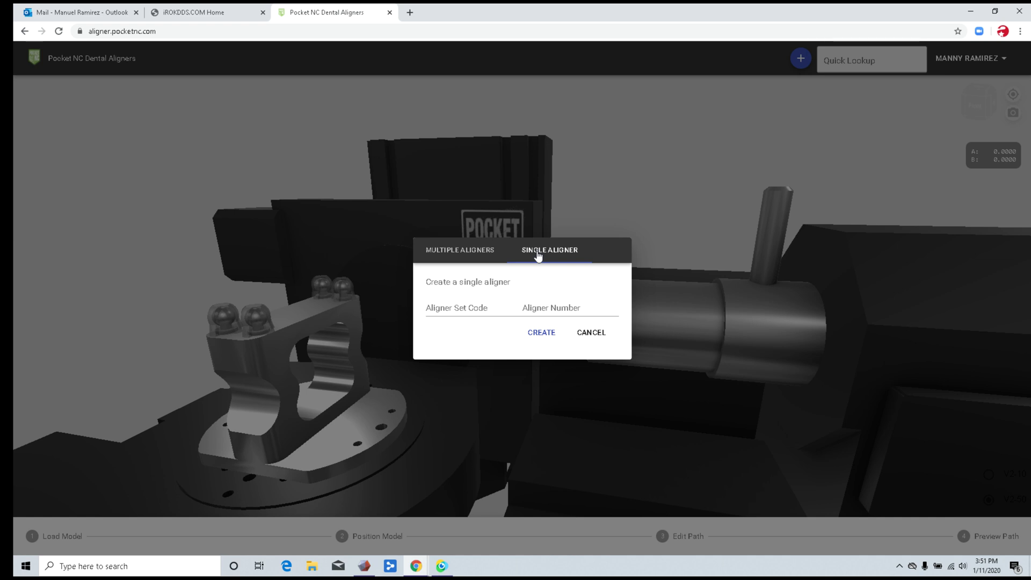
left_click(461, 303)
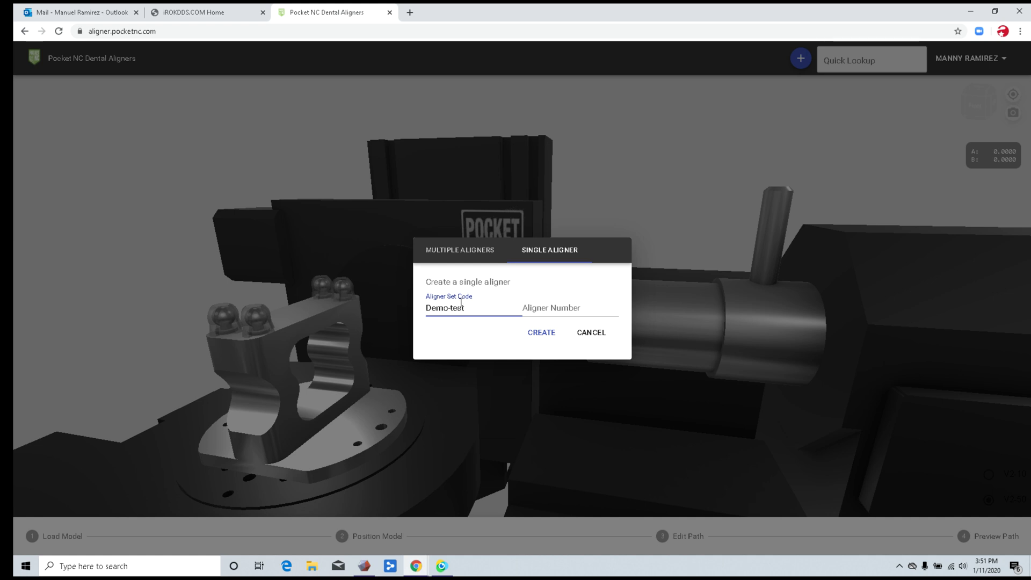
key("Tab")
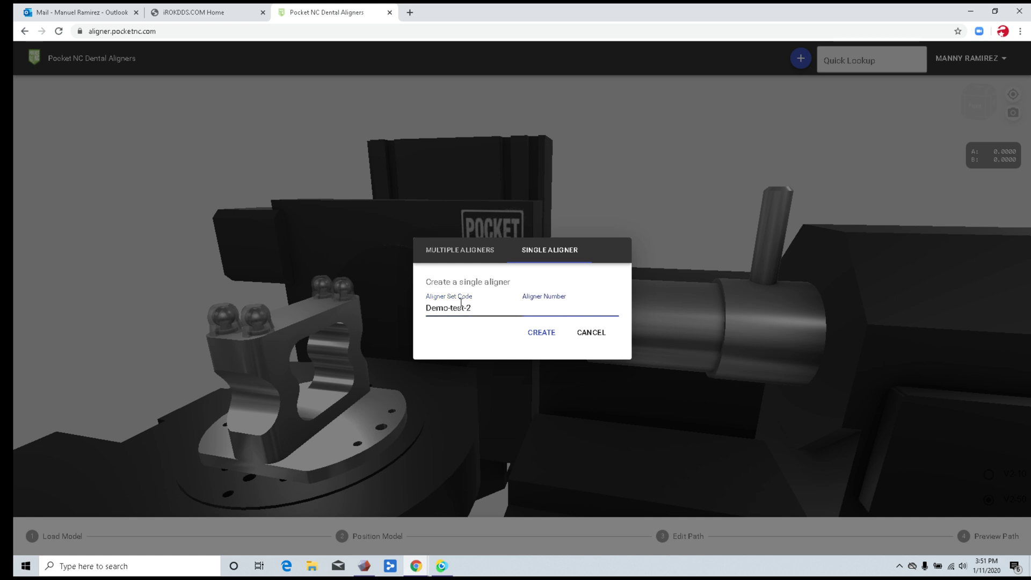
left_click(545, 333)
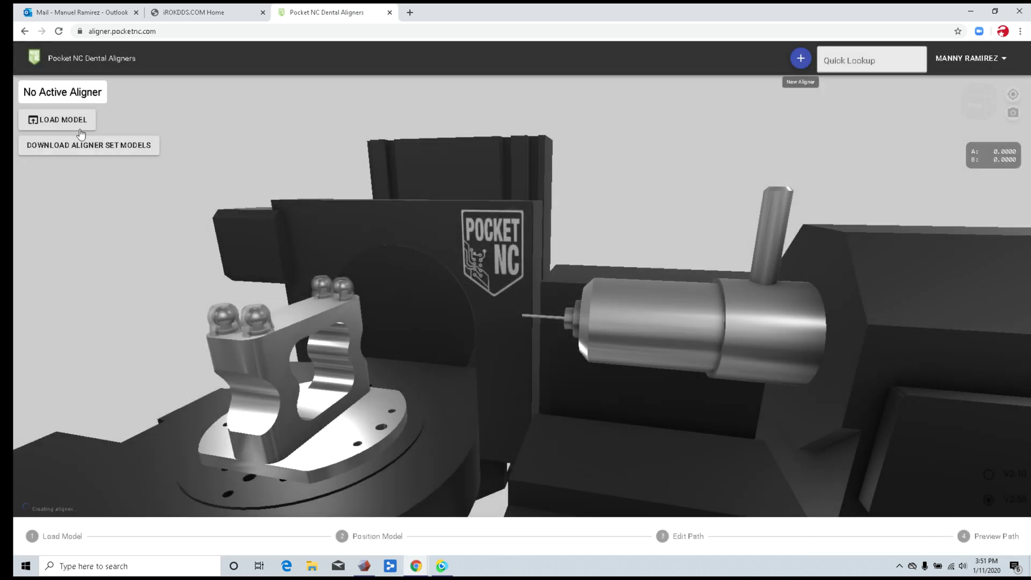
Load the dental model FN621022 from the FN621 (1) folder for the aligner.
left_click(58, 119)
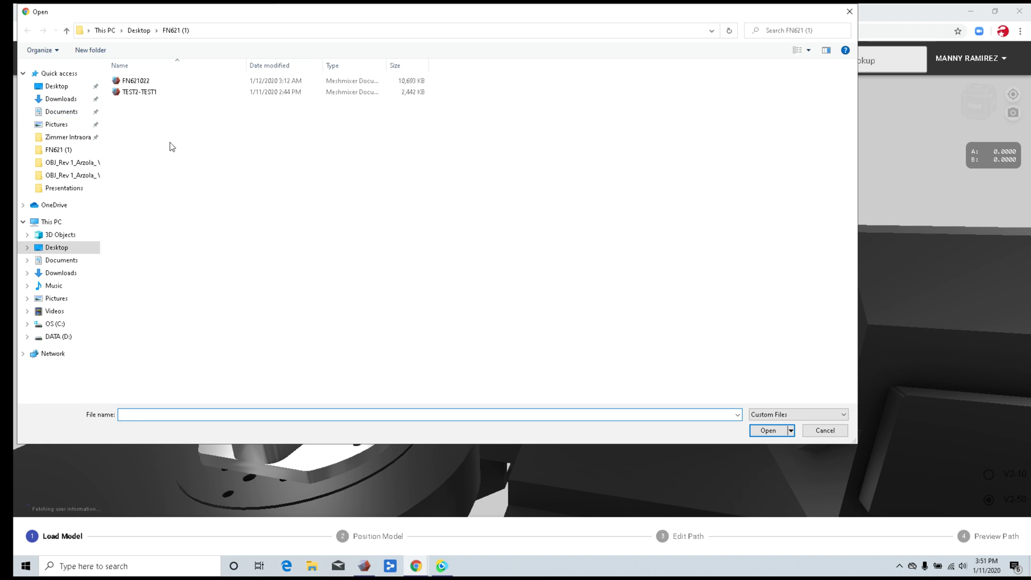
left_click(125, 80)
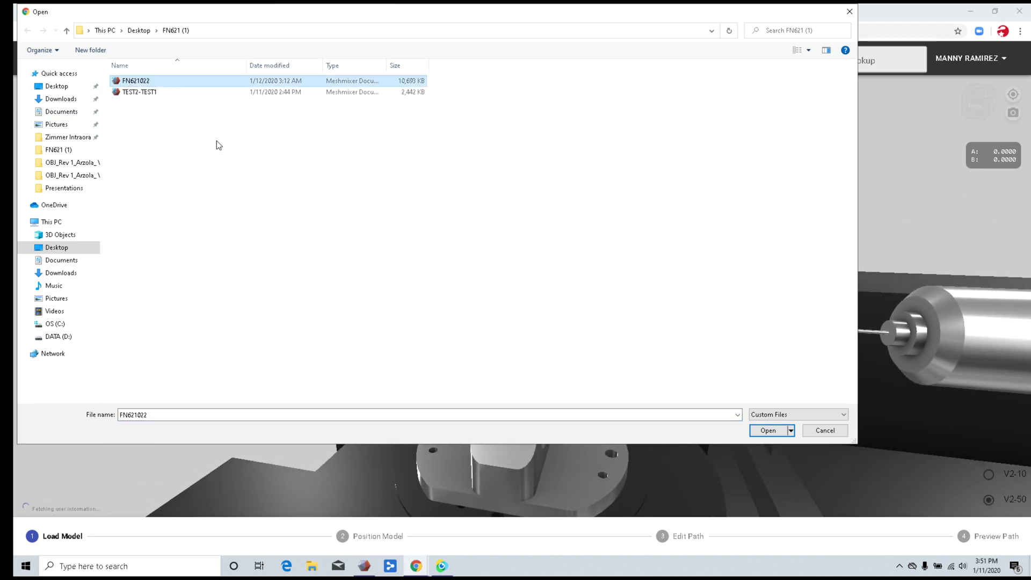
left_click(764, 431)
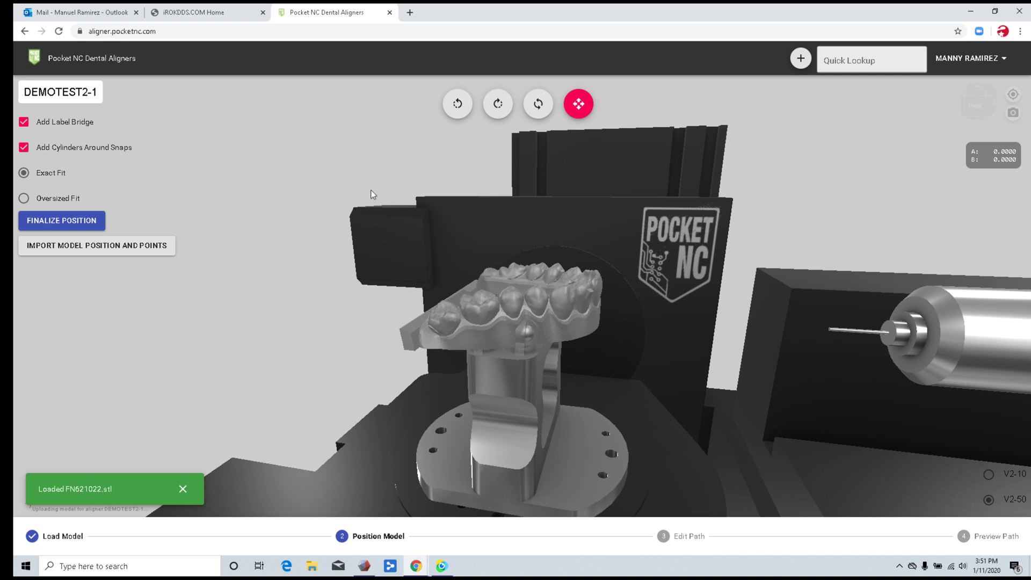
Move the dental arch forward on the fixture and shift it slightly sideways to centre it over the snaps.
right_click(379, 171)
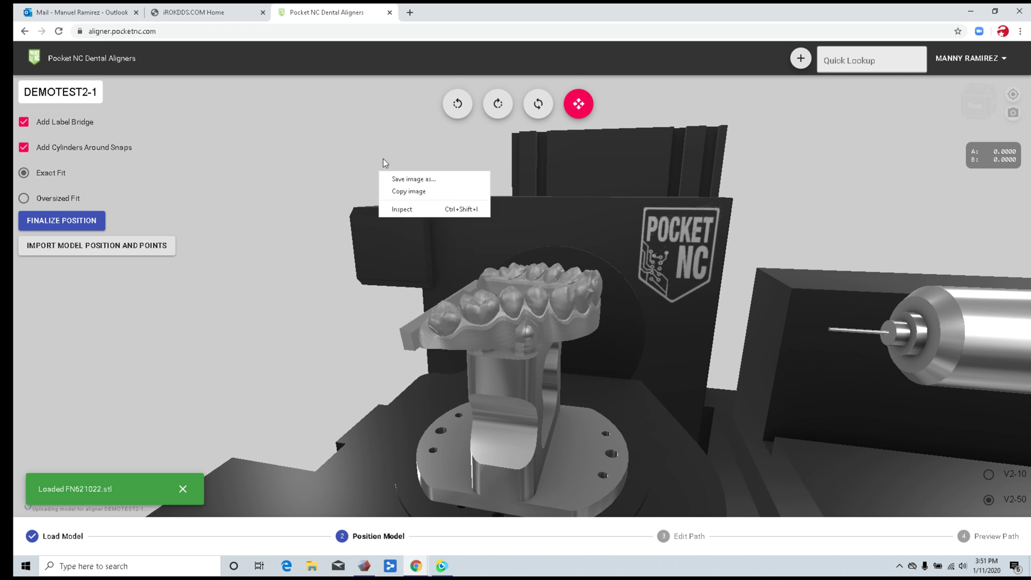
left_click_drag(382, 159, 445, 118)
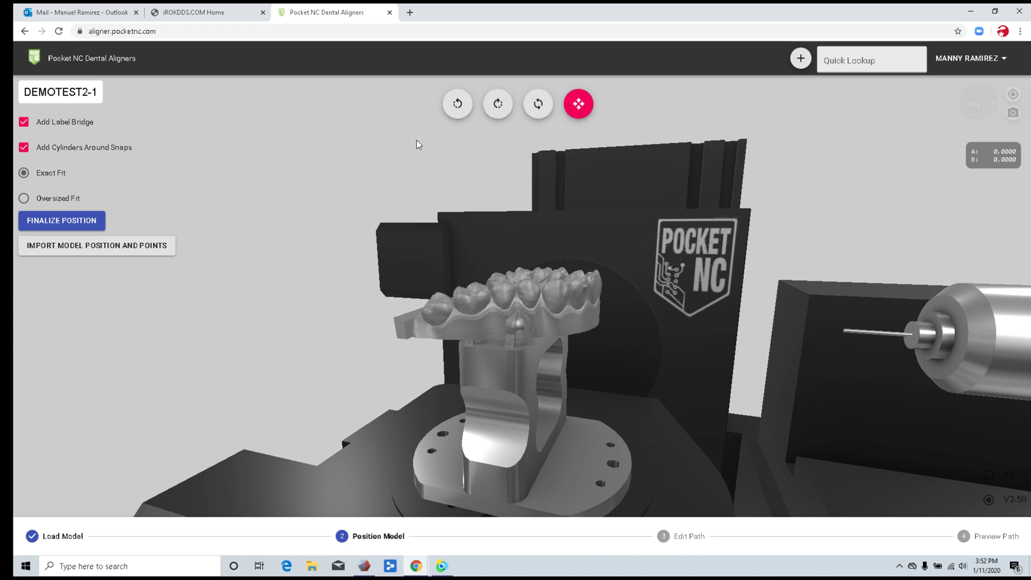
left_click_drag(295, 149, 318, 194)
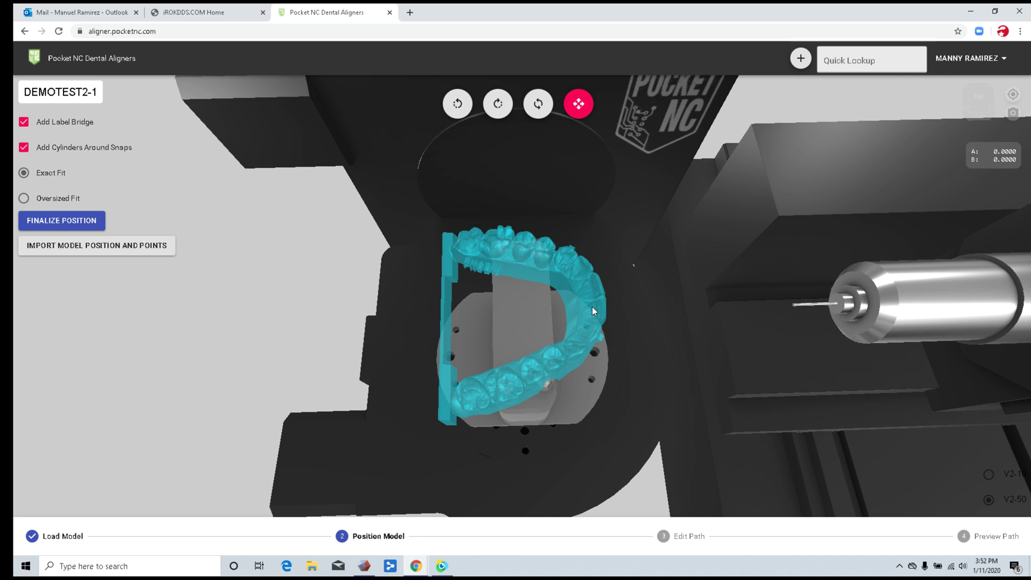
left_click_drag(592, 306, 614, 307)
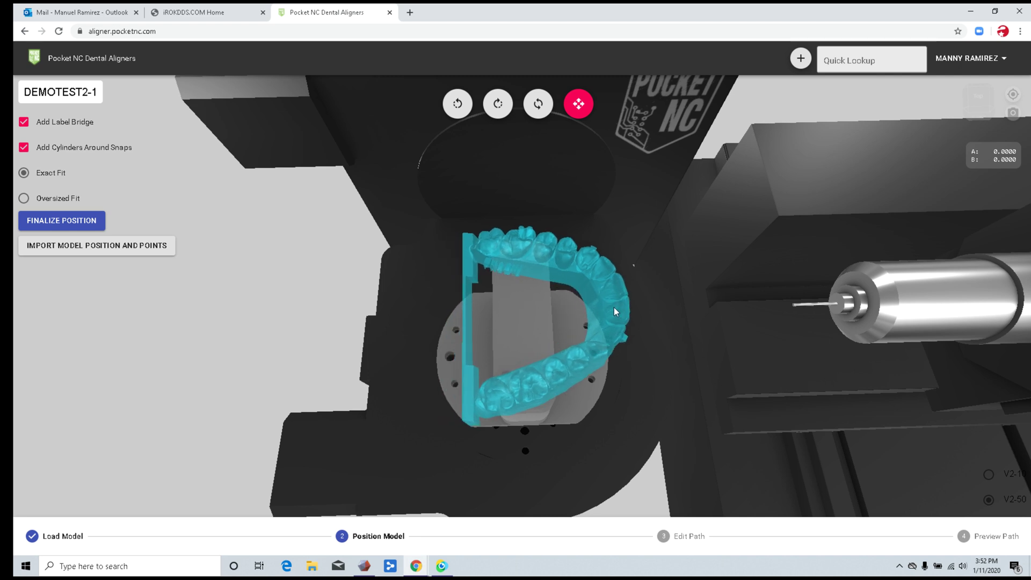
left_click_drag(411, 272, 161, 265)
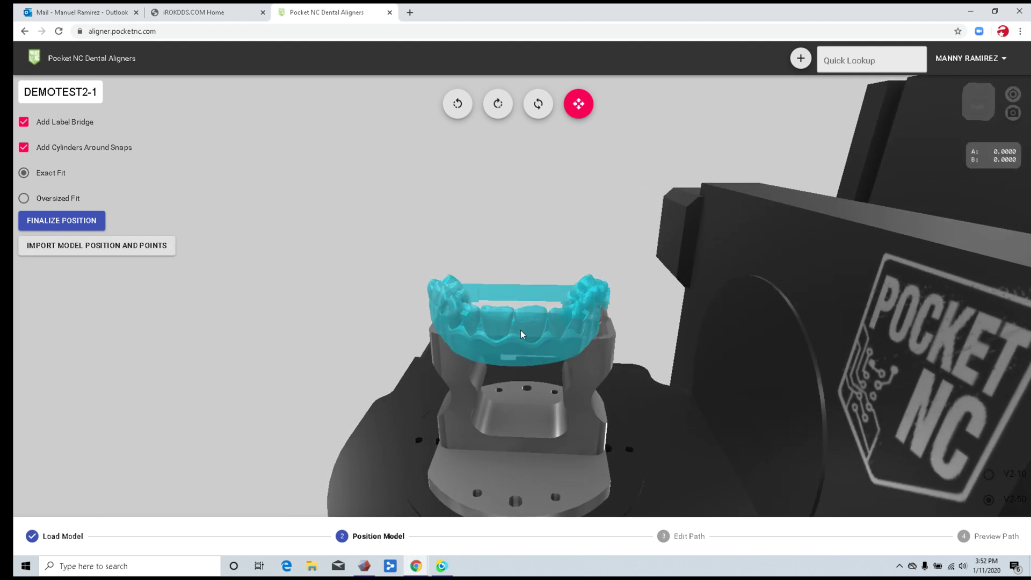
left_click_drag(521, 330, 524, 331)
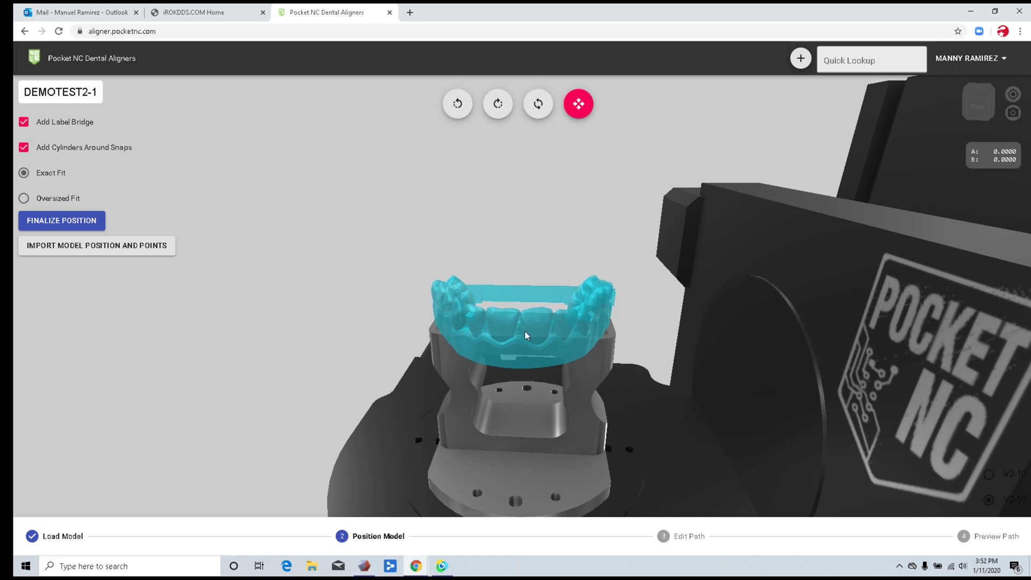
Finalize the dental model's position, keeping the label bridge, the cylinders around the snaps and the exact fit.
left_click_drag(355, 254, 311, 239)
scroll(372, 236, "up", 5)
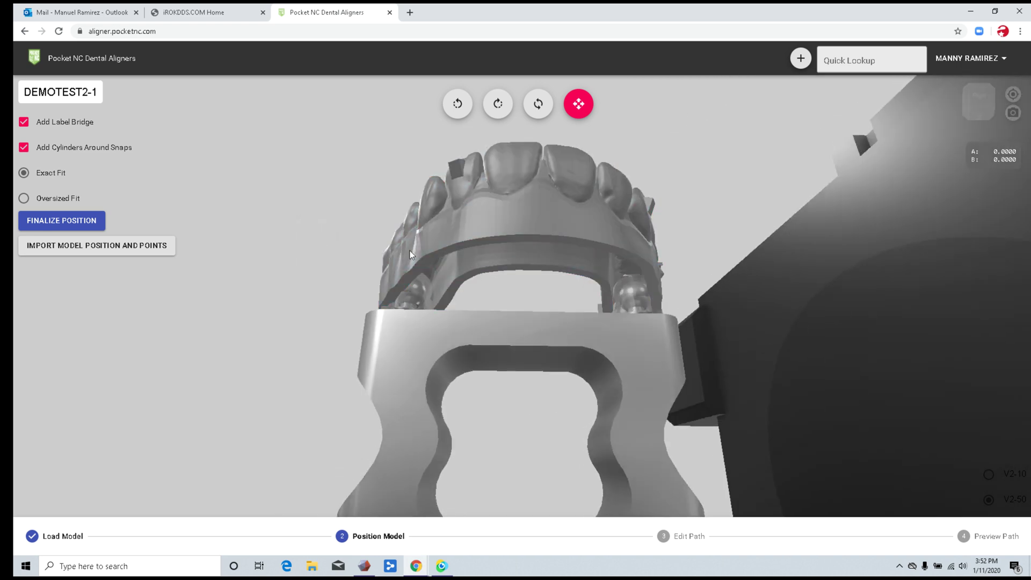
left_click_drag(243, 188, 331, 190)
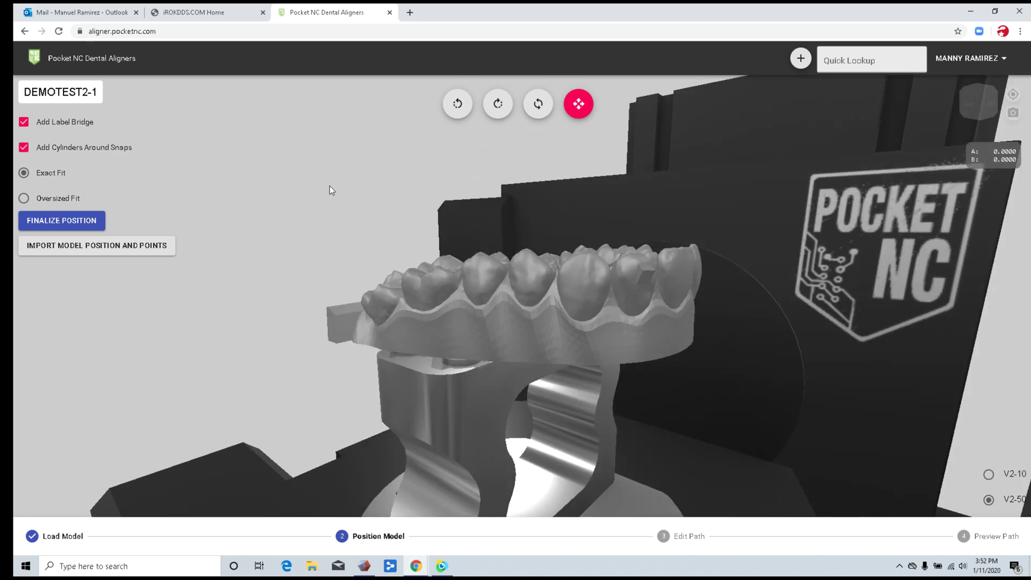
left_click_drag(345, 226, 375, 210)
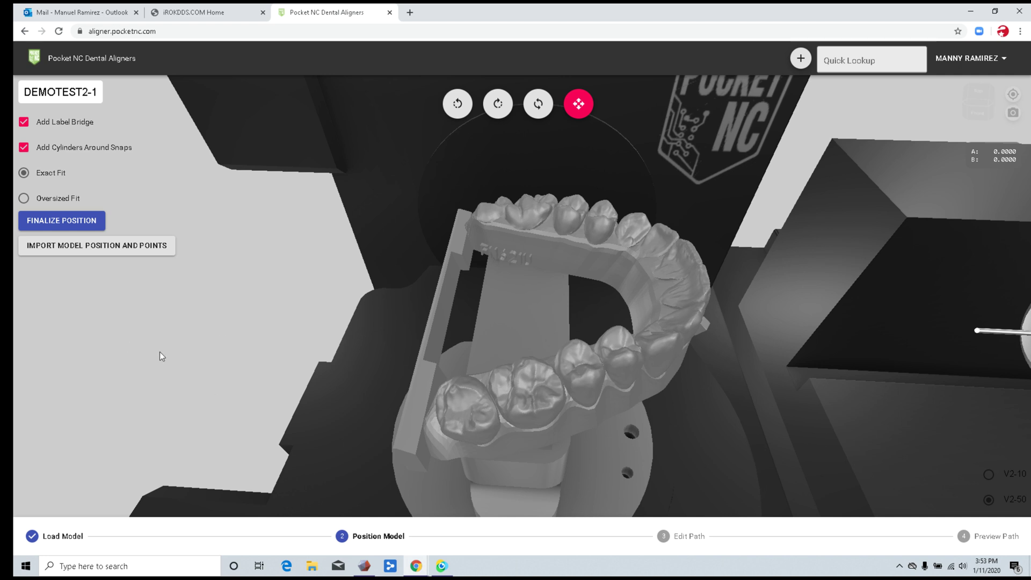
left_click_drag(282, 290, 138, 235)
left_click(81, 223)
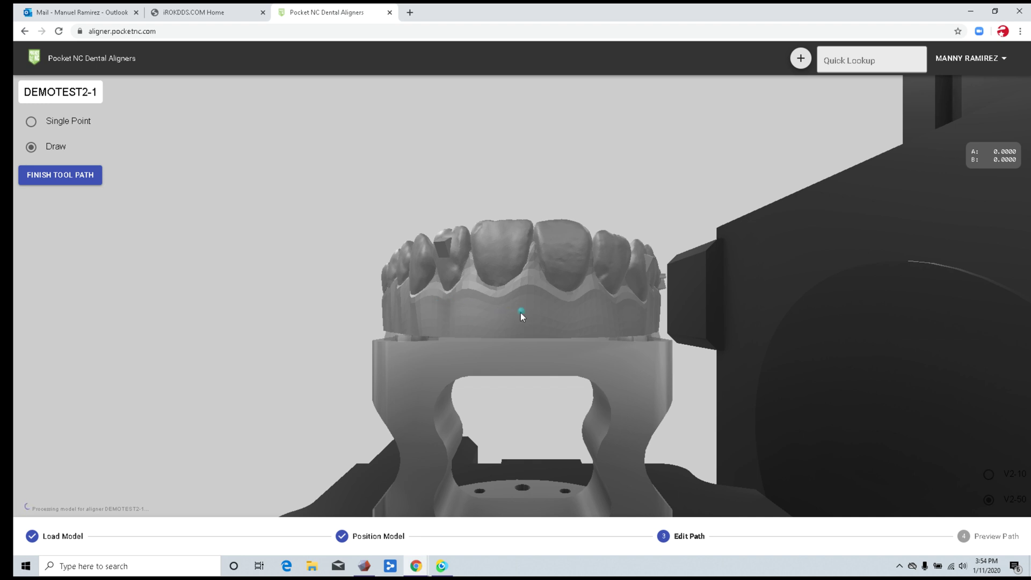
Switch path editing to Single Point and place the first tool path points just below the front teeth's outer gum line.
left_click(31, 123)
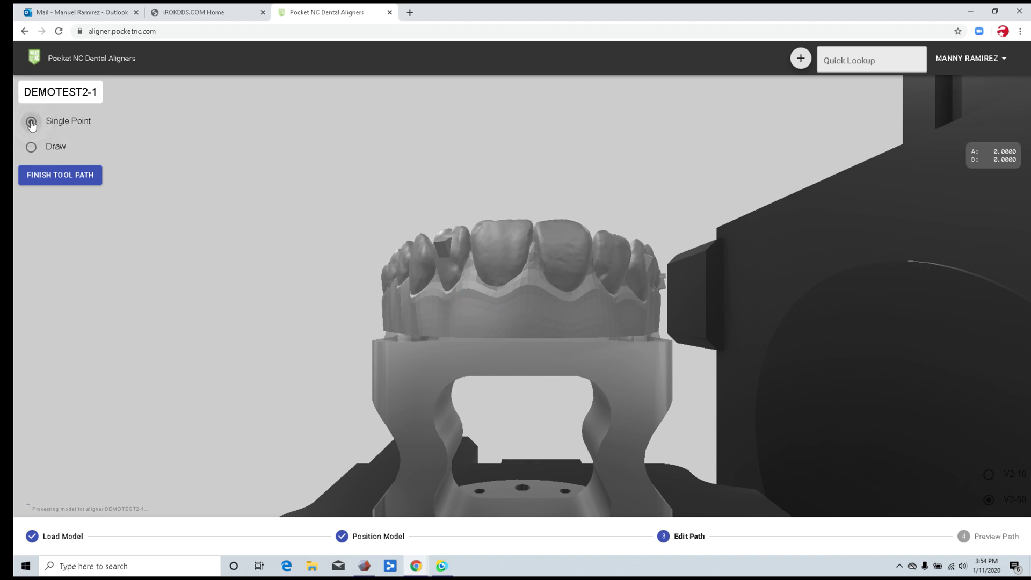
left_click(32, 150)
left_click(31, 123)
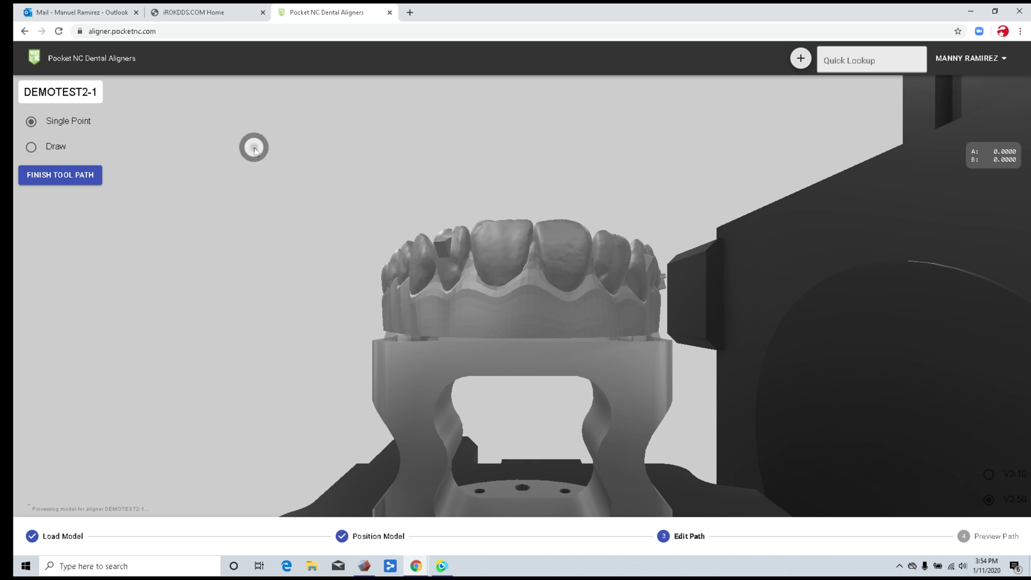
mouse_move(255, 148)
left_mouse_down()
mouse_move(244, 156)
mouse_move(239, 146)
left_mouse_up()
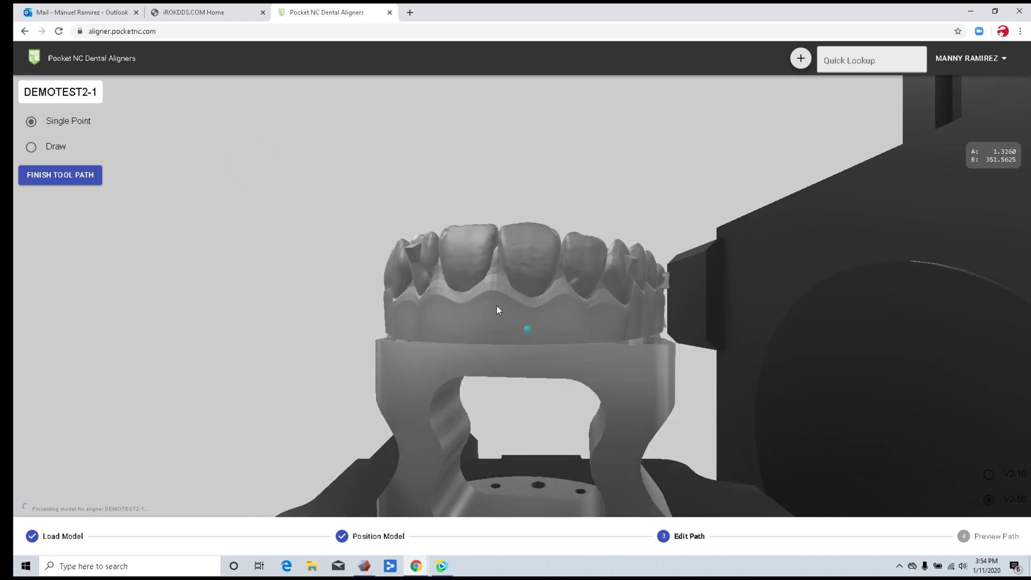
left_click(469, 305)
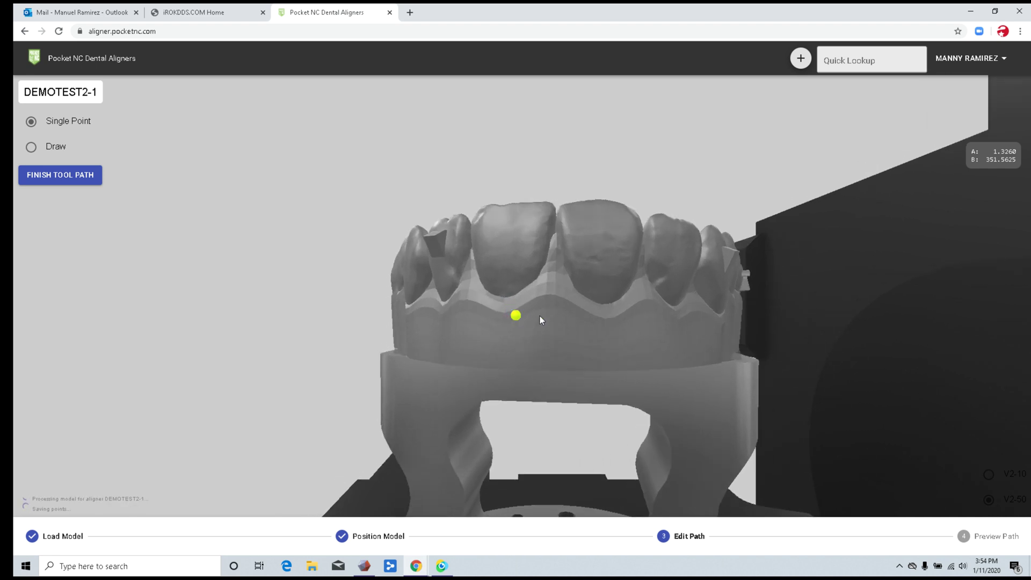
left_click(579, 310)
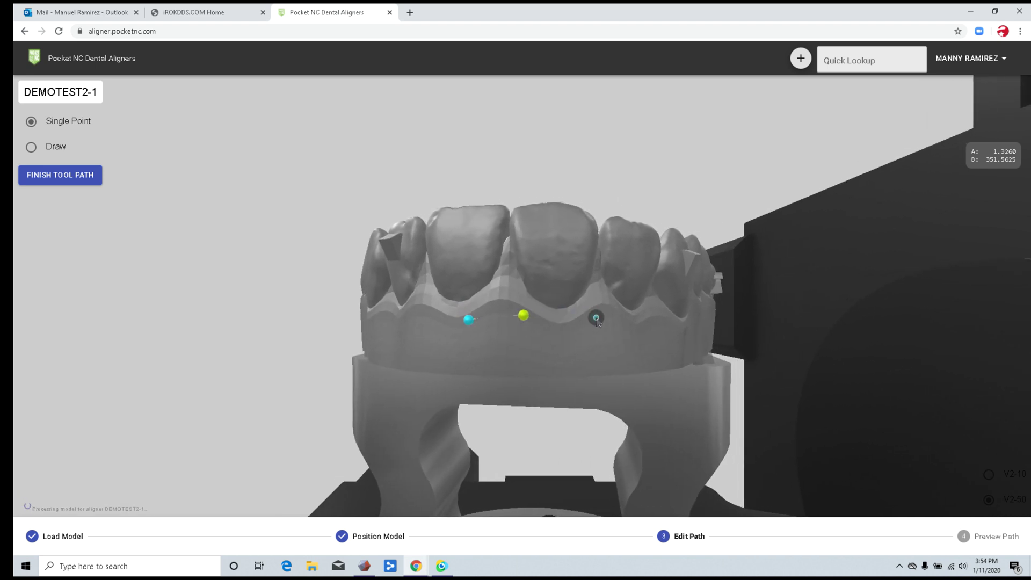
left_click(594, 316)
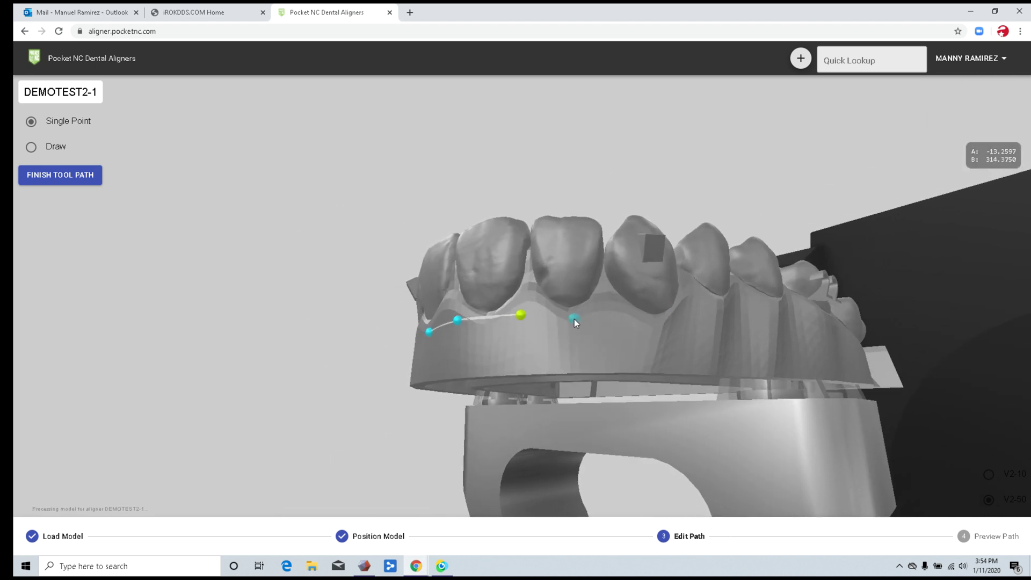
left_click(578, 317)
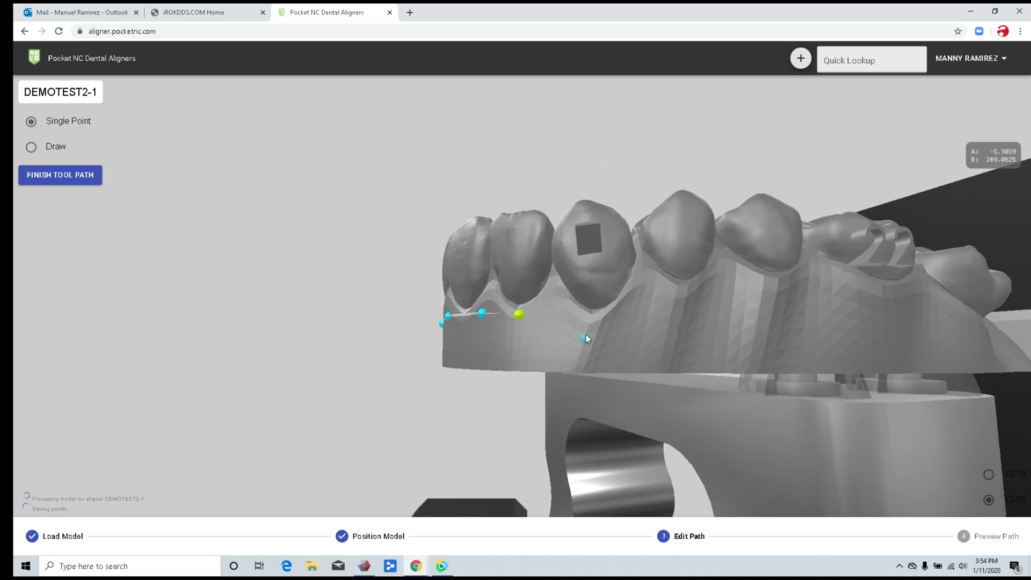
Extend the tool path along the outer gum line from the canine past the premolars and around the last molar.
left_click(587, 331)
left_click(589, 299)
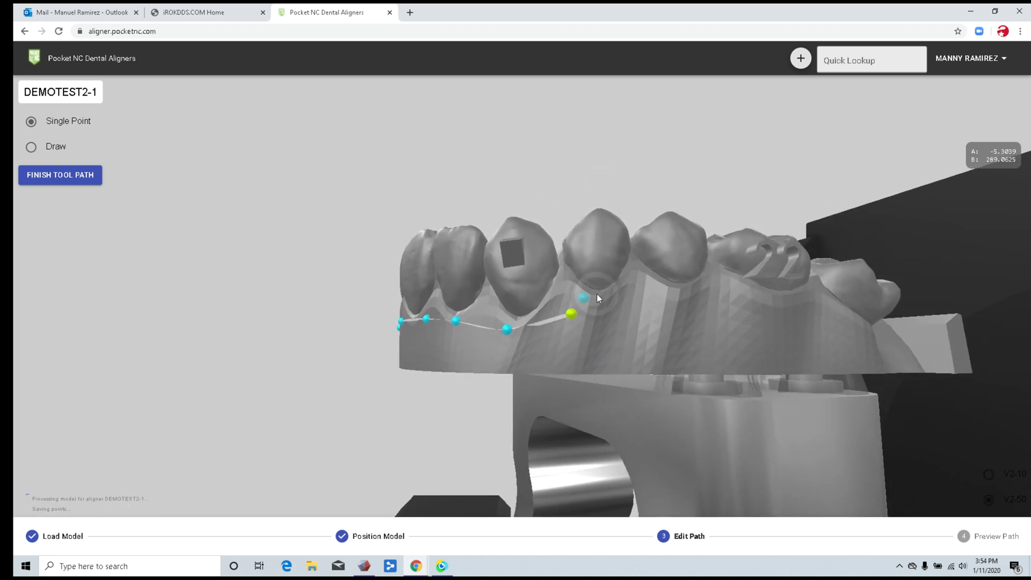
left_click(596, 306)
left_click(608, 320)
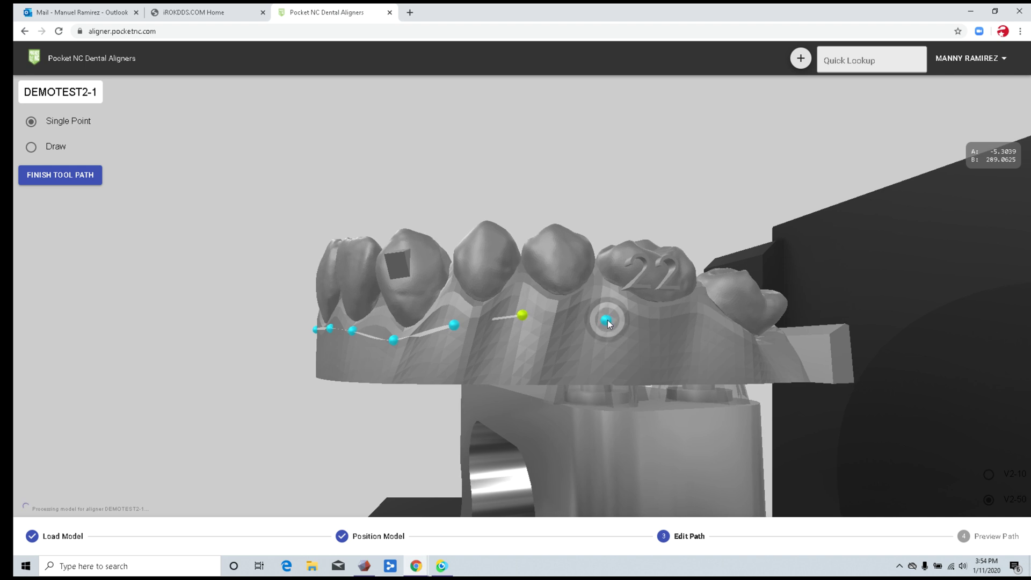
left_click(613, 324)
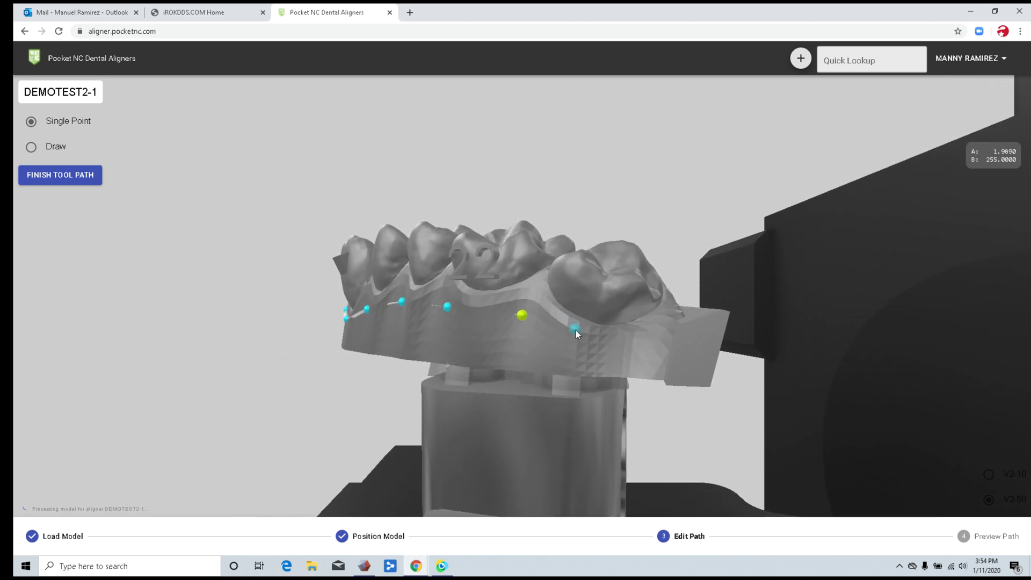
left_click(576, 330)
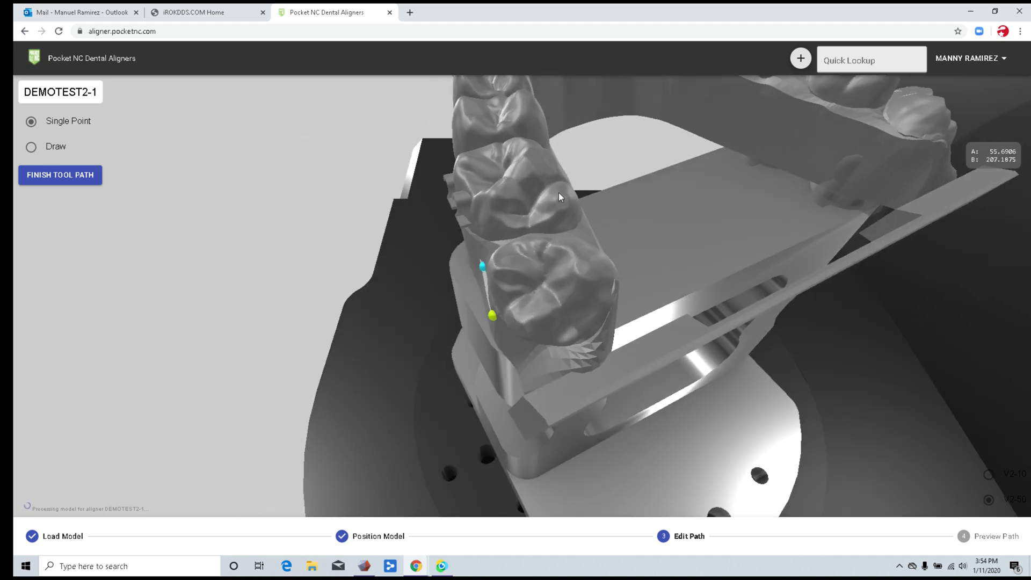
left_click(576, 293)
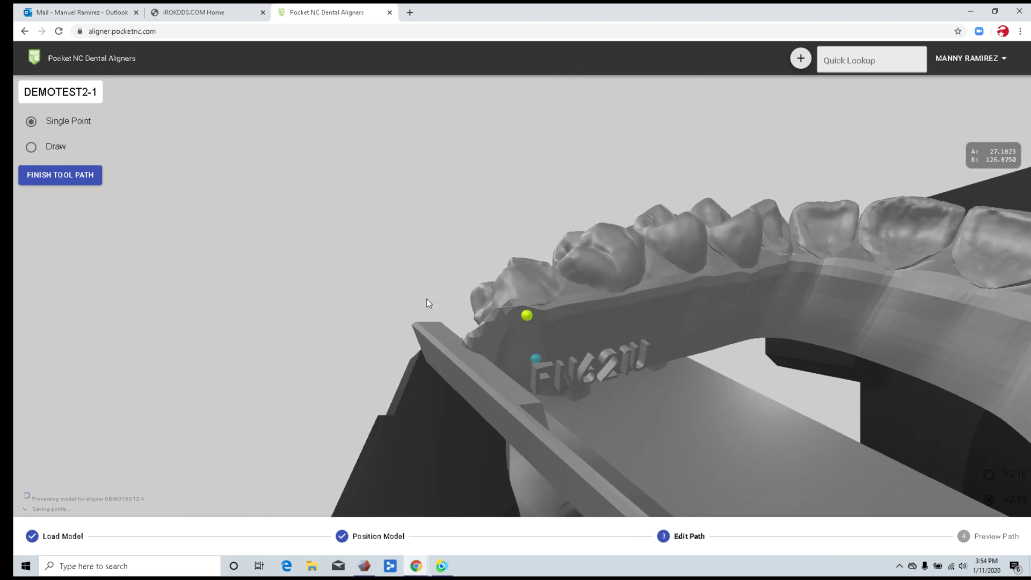
Continue the tool path along the inner gum line from the last molar, above the FN621U label, past the premolars.
left_click(342, 272)
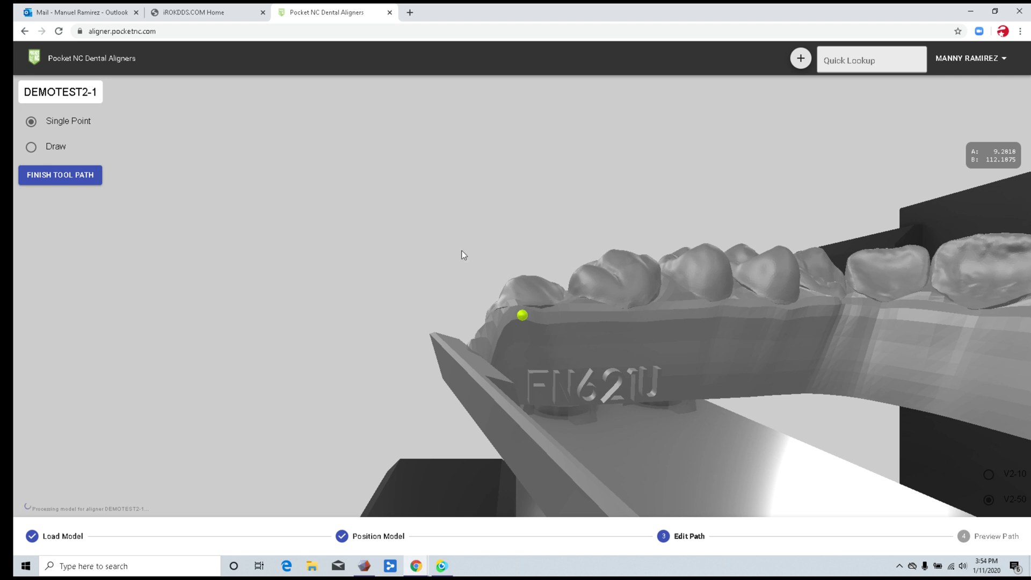
left_click(571, 326)
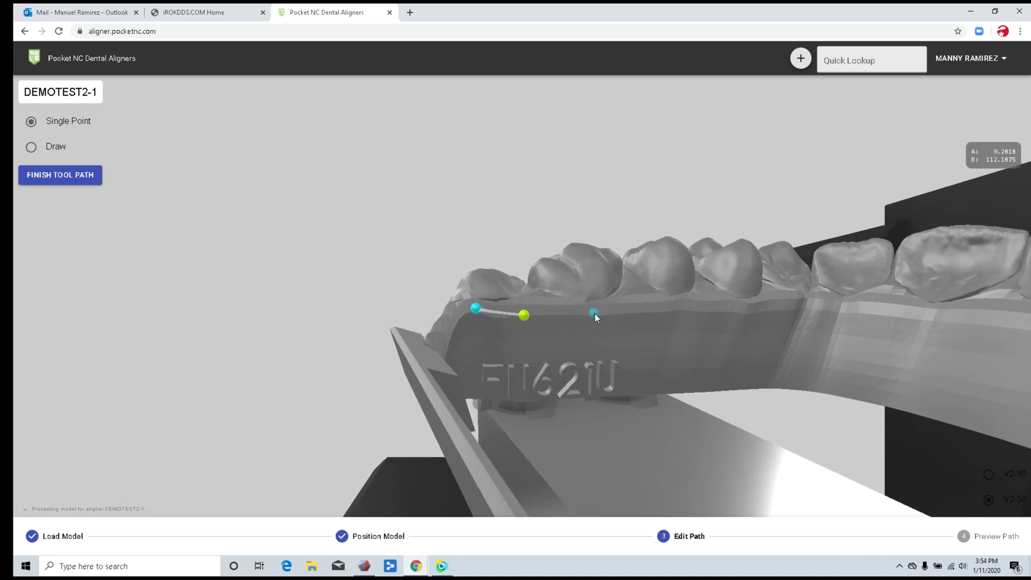
left_click(612, 322)
left_click(612, 315)
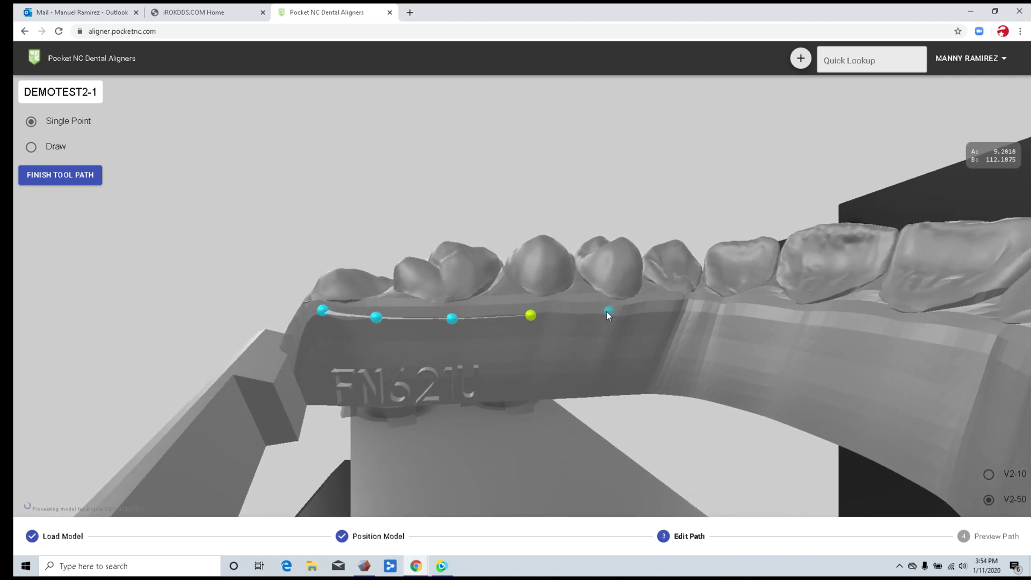
left_click(613, 314)
left_click(615, 311)
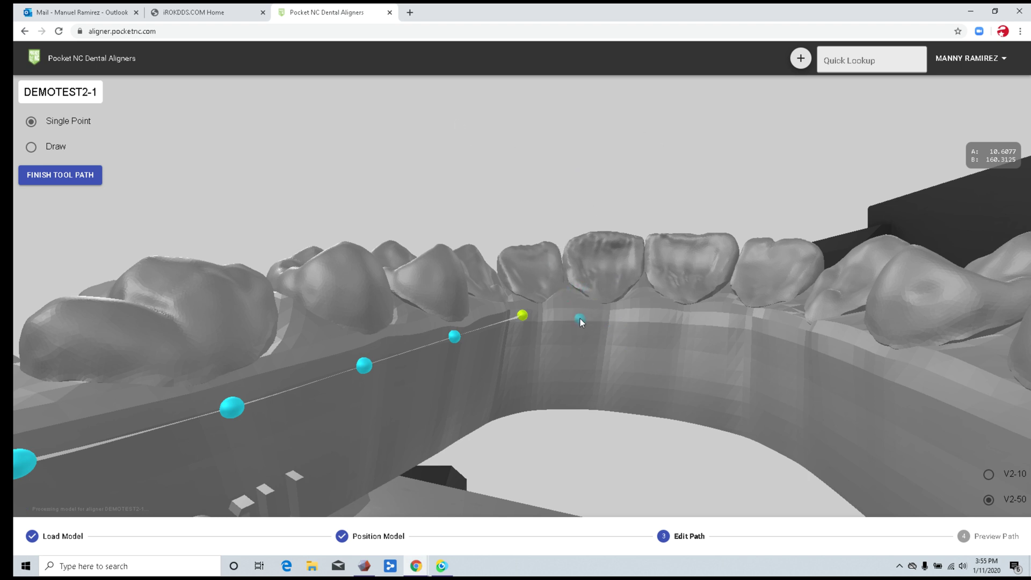
Extend the tool path behind the front teeth and along the opposite inner gum line towards the last molar.
left_click(580, 320)
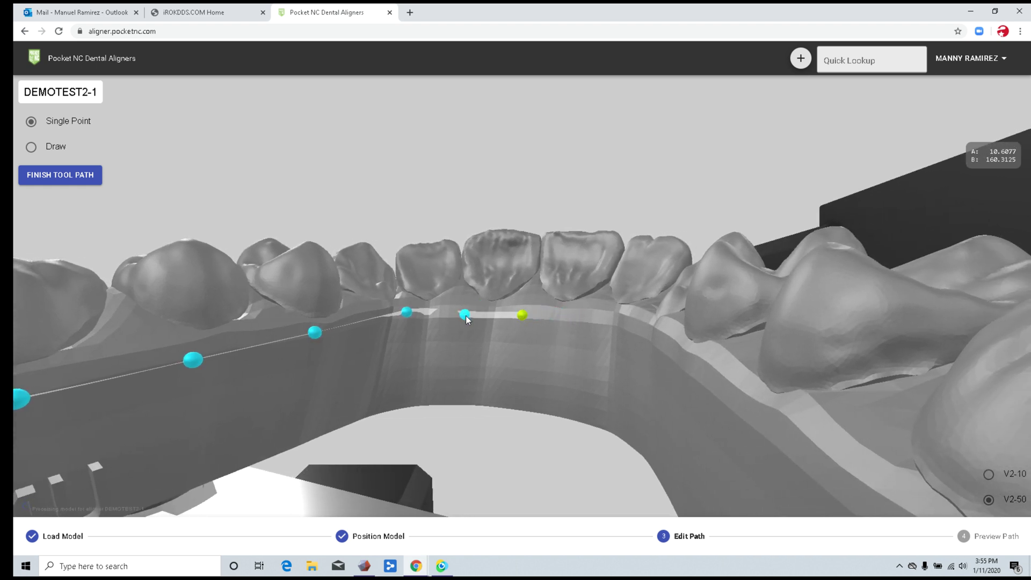
left_click(570, 322)
left_click_drag(598, 177, 671, 184)
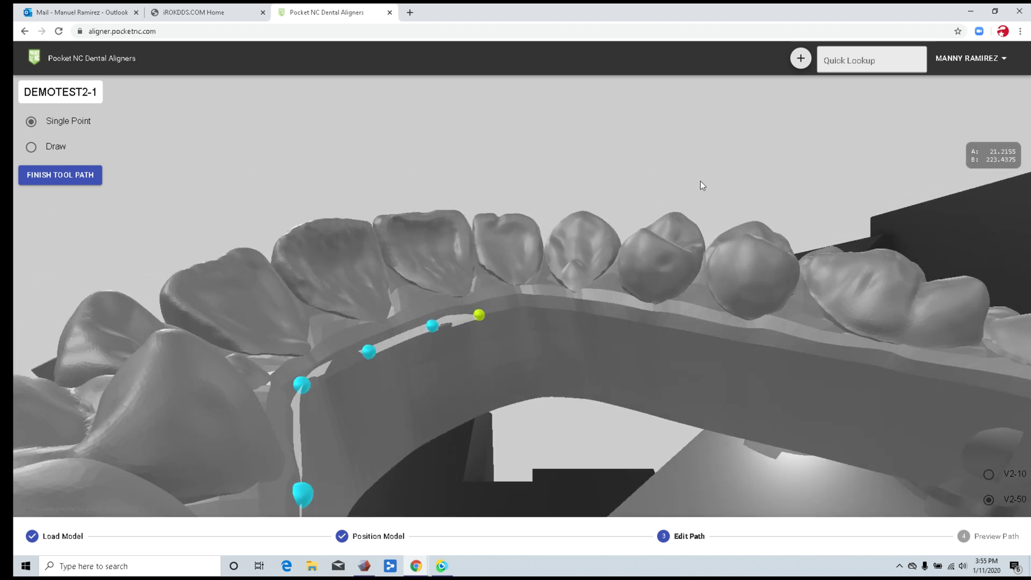
left_click(573, 307)
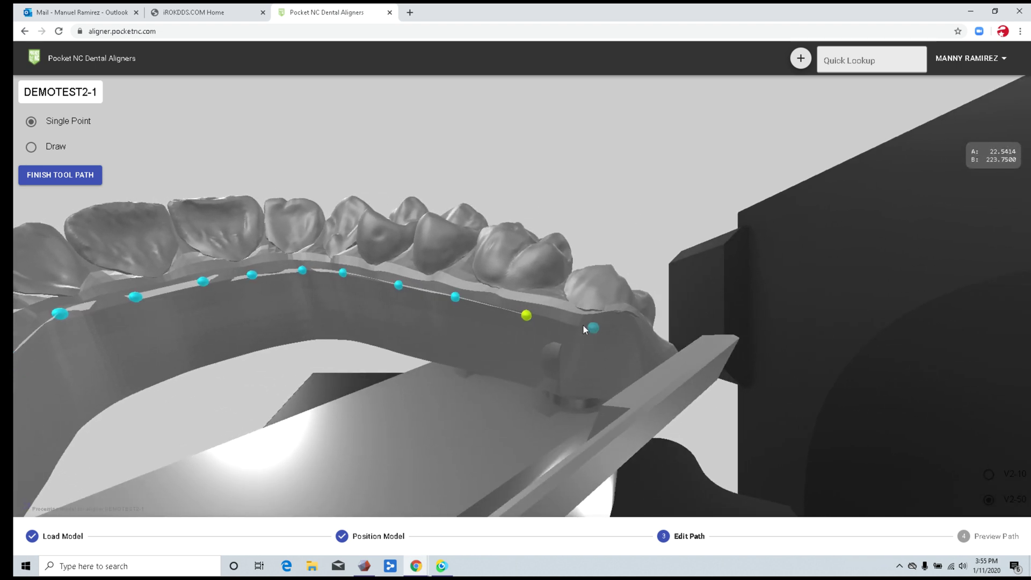
left_click(555, 316)
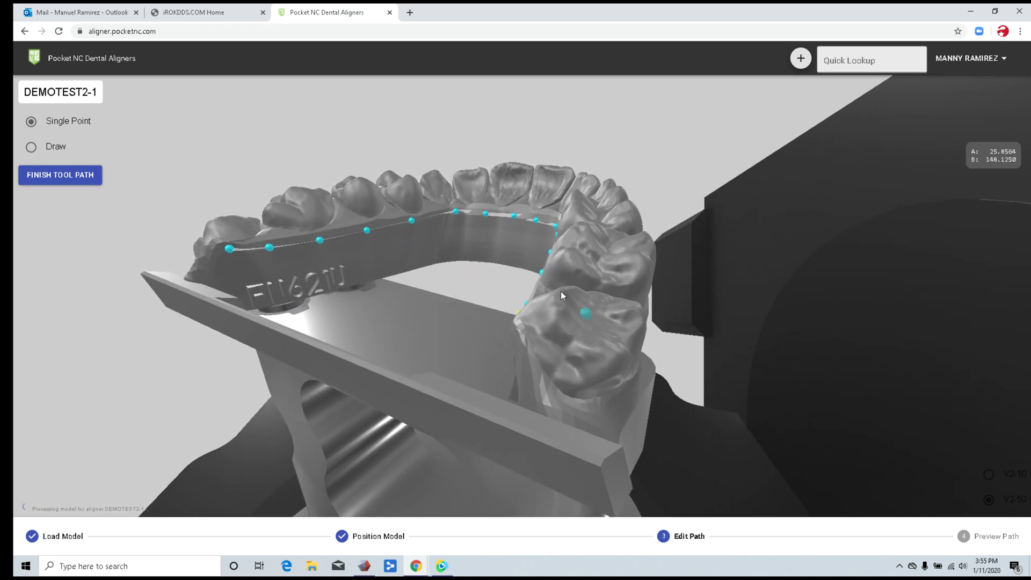
Carry the tool path over the biting surface of the opposite last molar and down its outer side.
left_click_drag(342, 100, 317, 114)
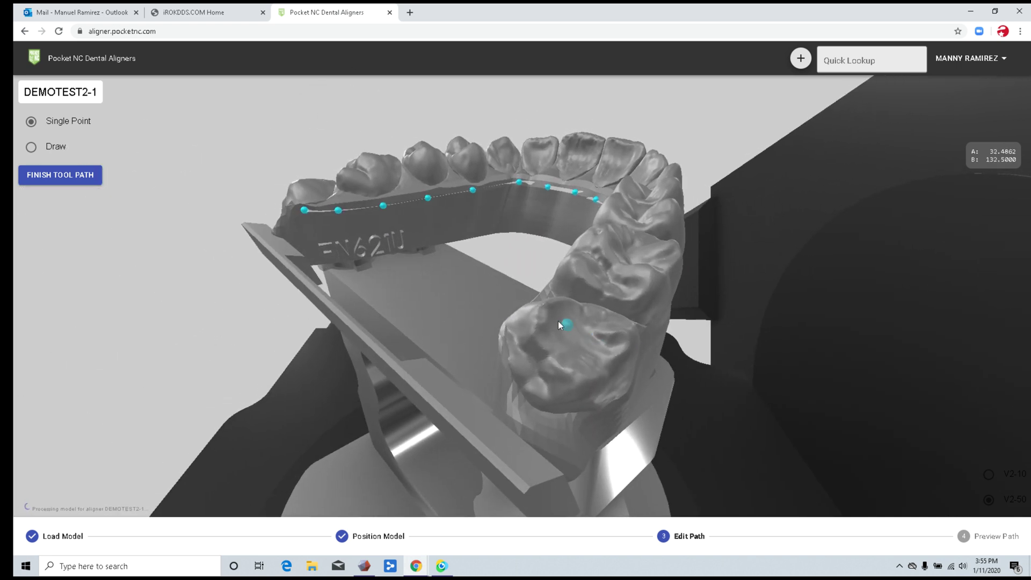
left_click(540, 316)
left_click(558, 336)
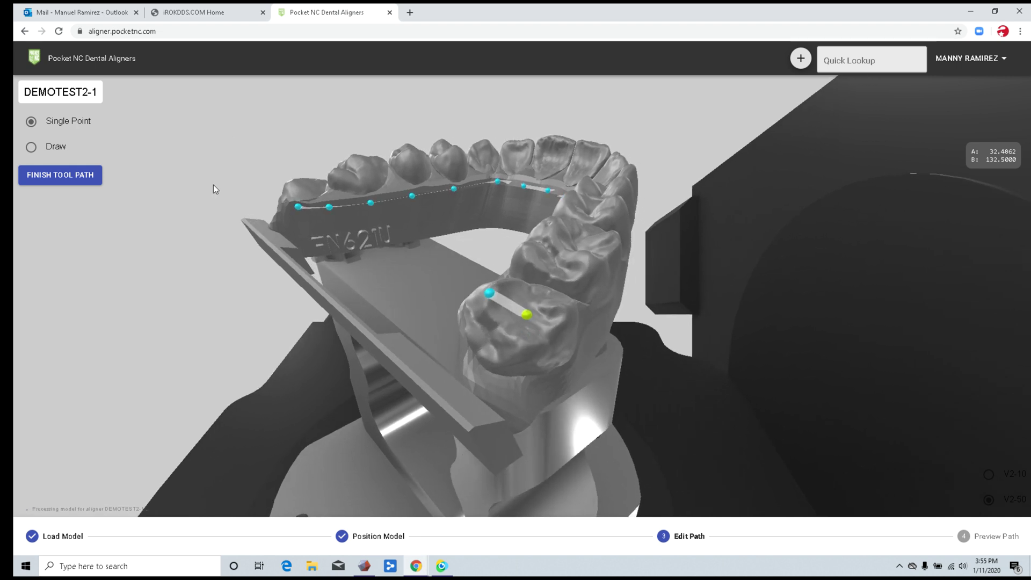
left_click_drag(171, 265, 595, 420)
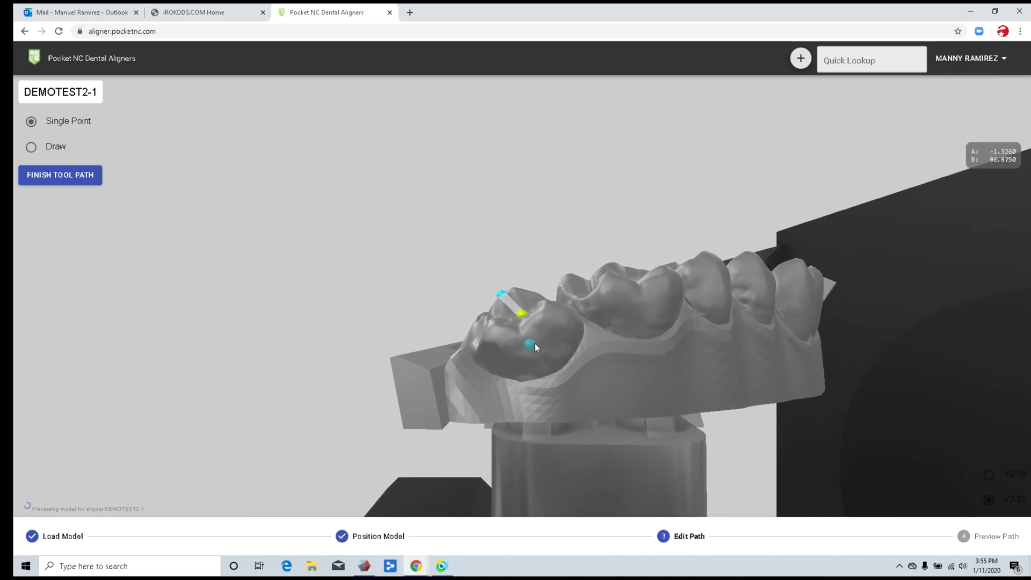
left_click(536, 356)
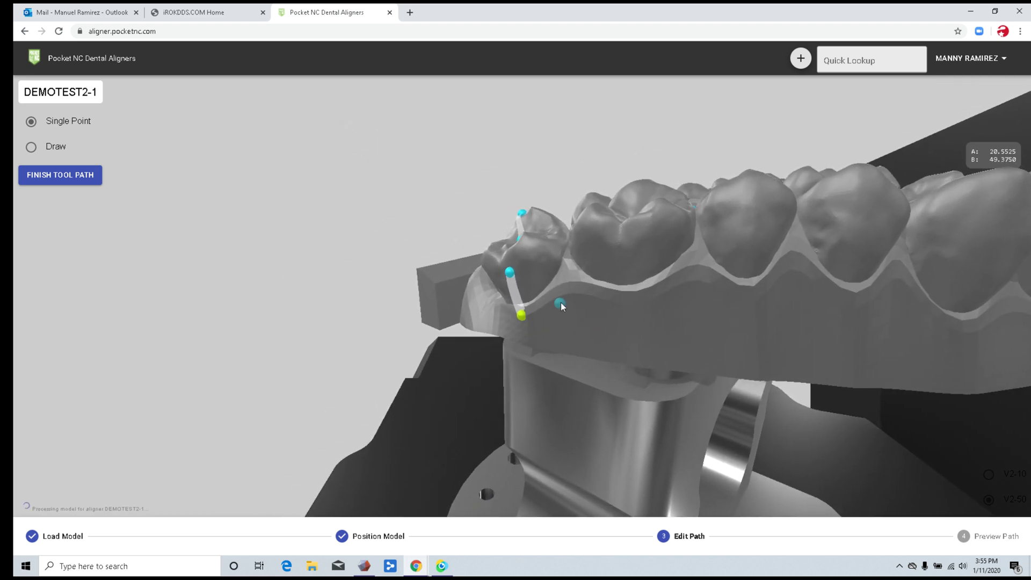
Run the tool path along the outer gum line from the last molar back to the front teeth and lower the point below the premolars.
left_click(567, 308)
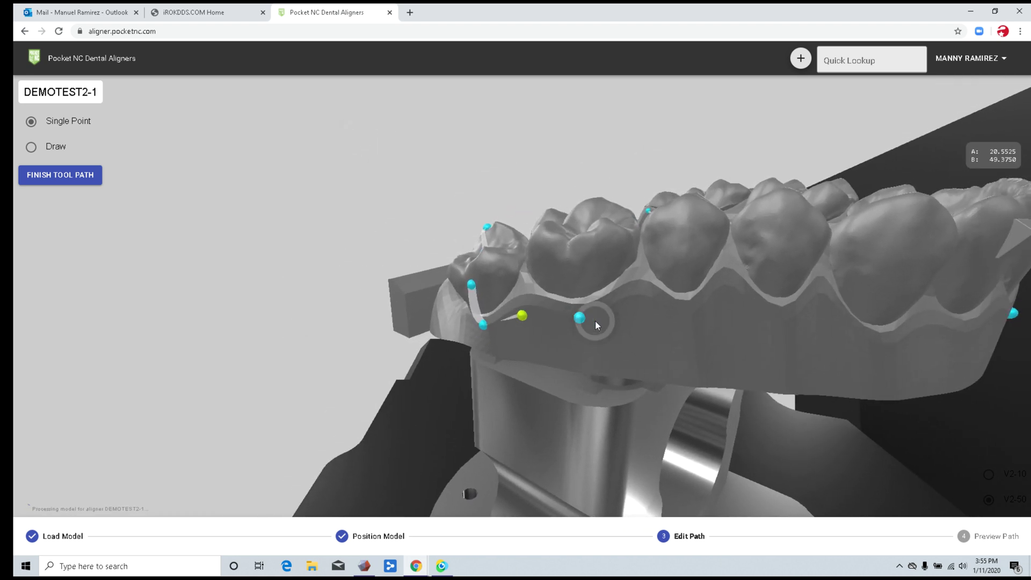
left_click(594, 313)
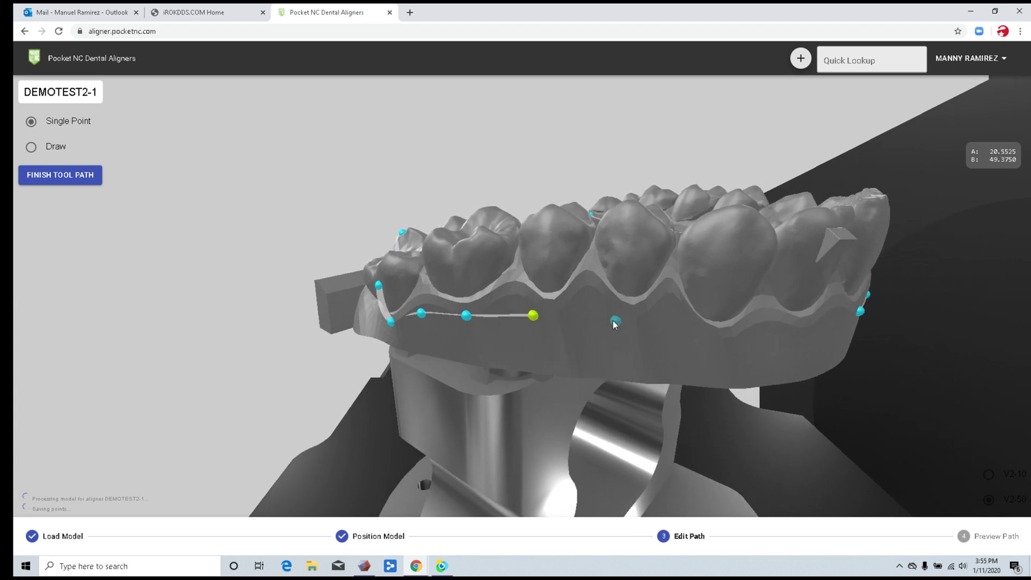
left_click(581, 319)
left_click(599, 324)
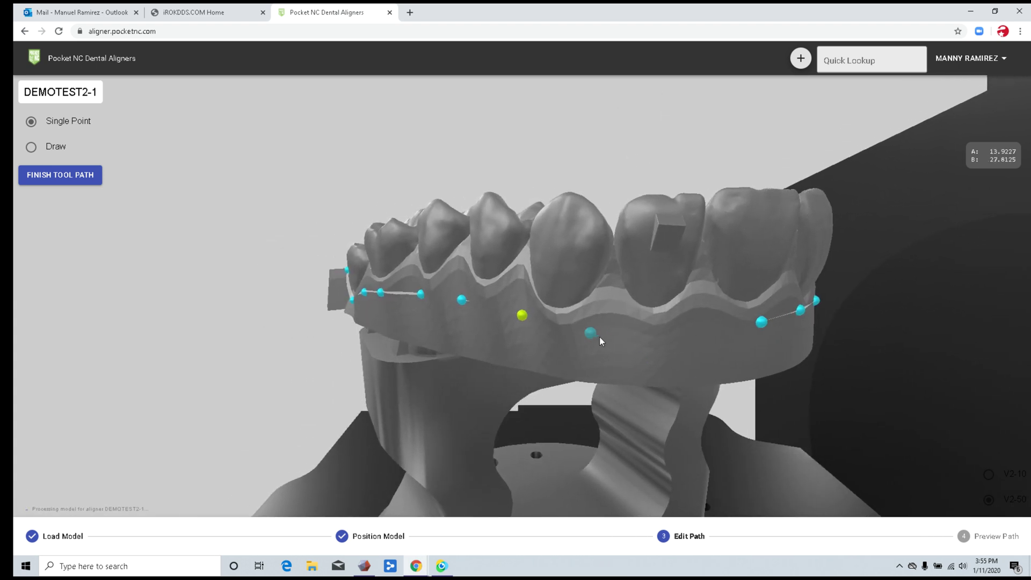
left_click(602, 336)
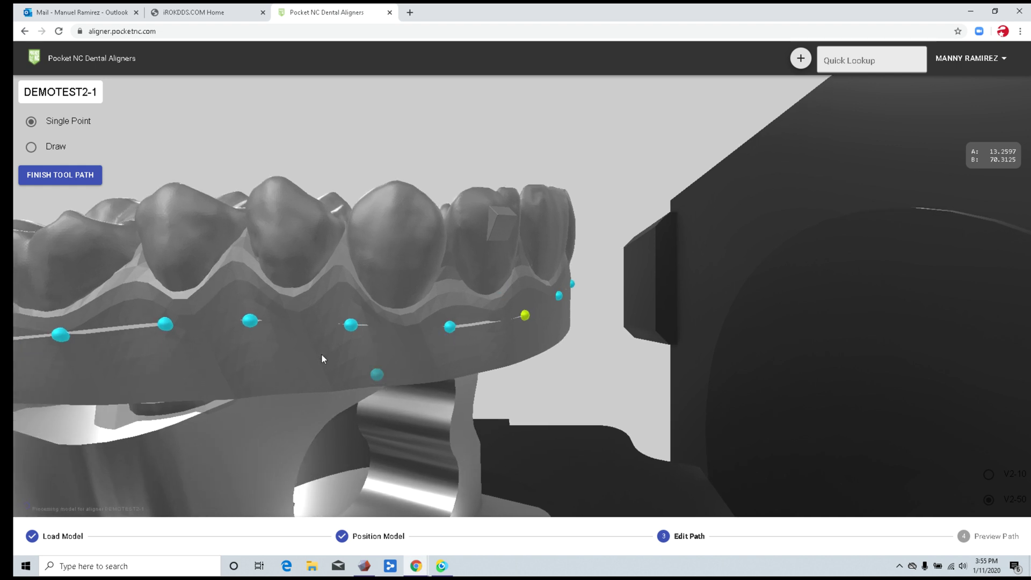
left_click(252, 324)
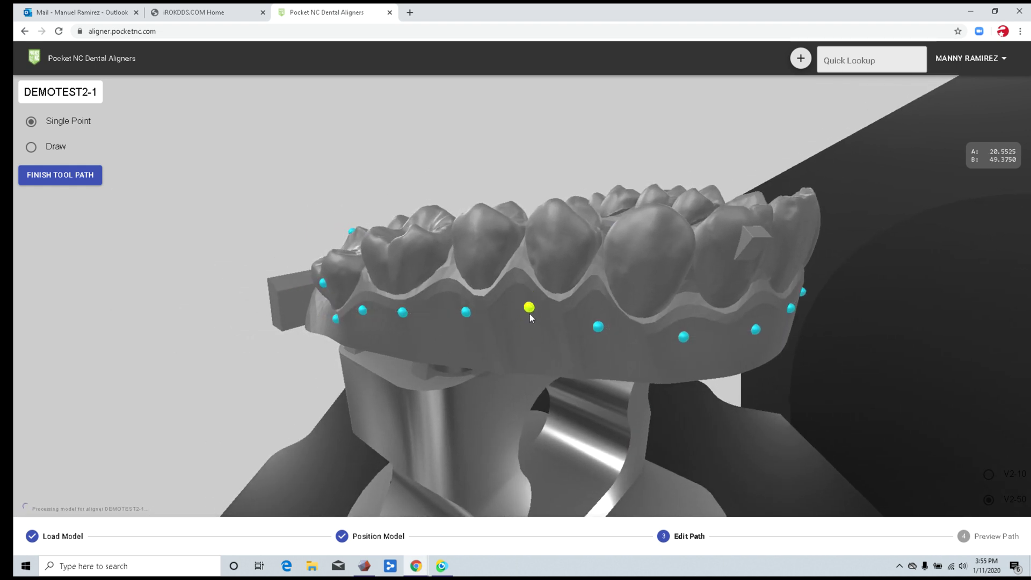
left_click_drag(530, 307, 530, 323)
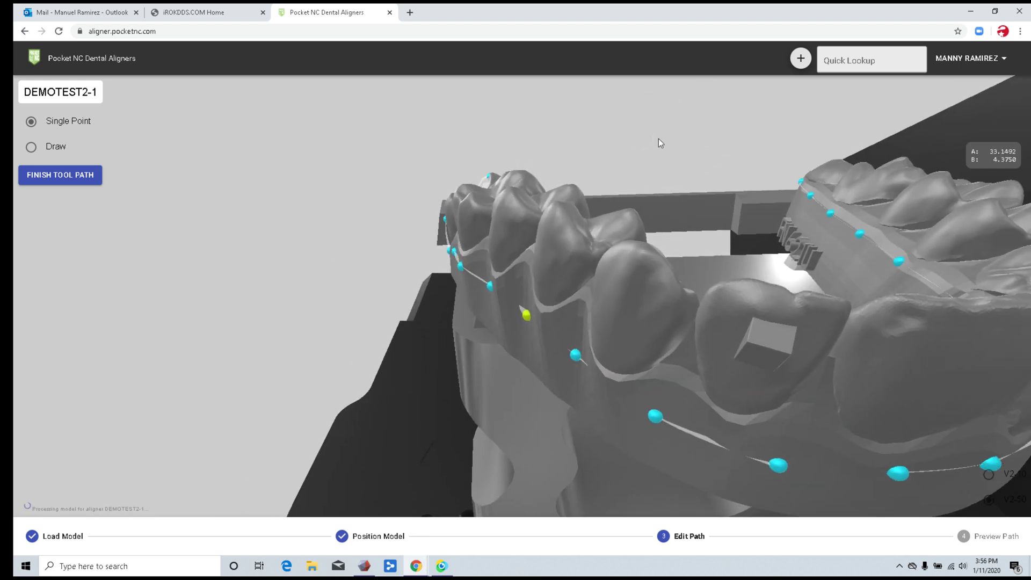
Finish the tool path and play the machining preview with the playback speed raised to 8.00.
left_click(57, 176)
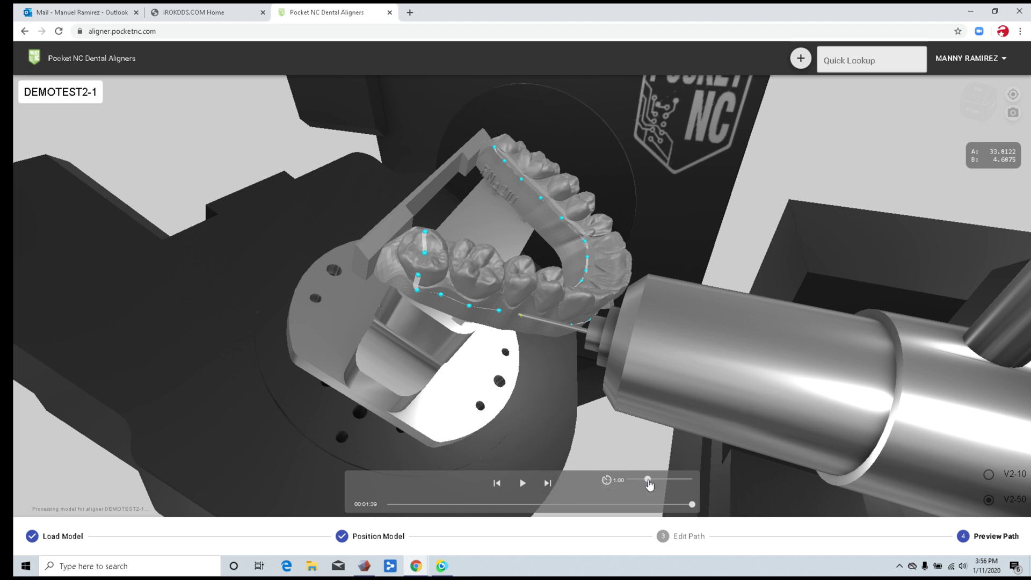
left_click_drag(649, 483, 669, 483)
left_click(523, 485)
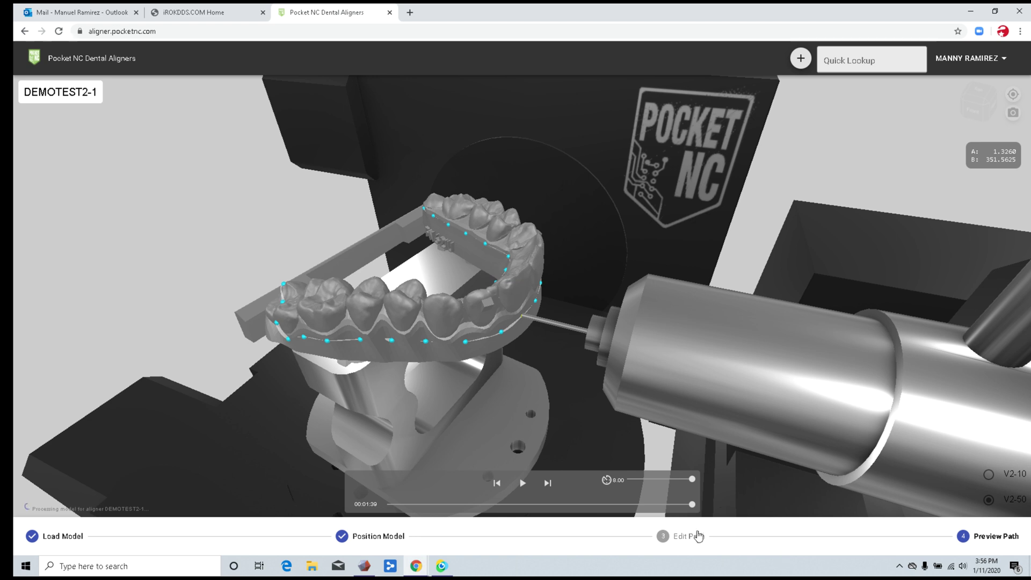
Return to path editing and start a new tool path below the outer gum line, from the front teeth past the canine towards the molars.
left_click(680, 538)
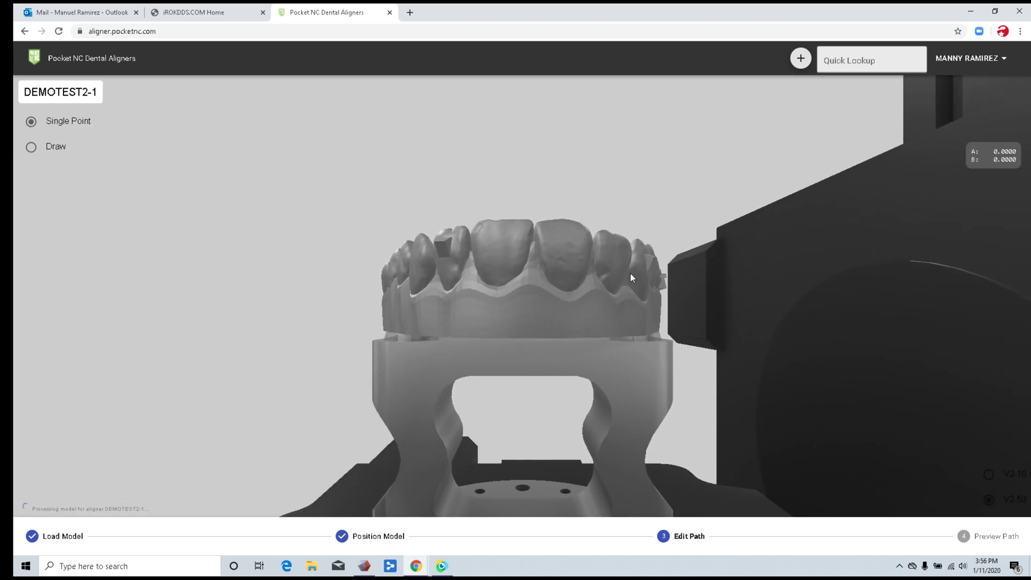
left_click(498, 301)
left_click(564, 317)
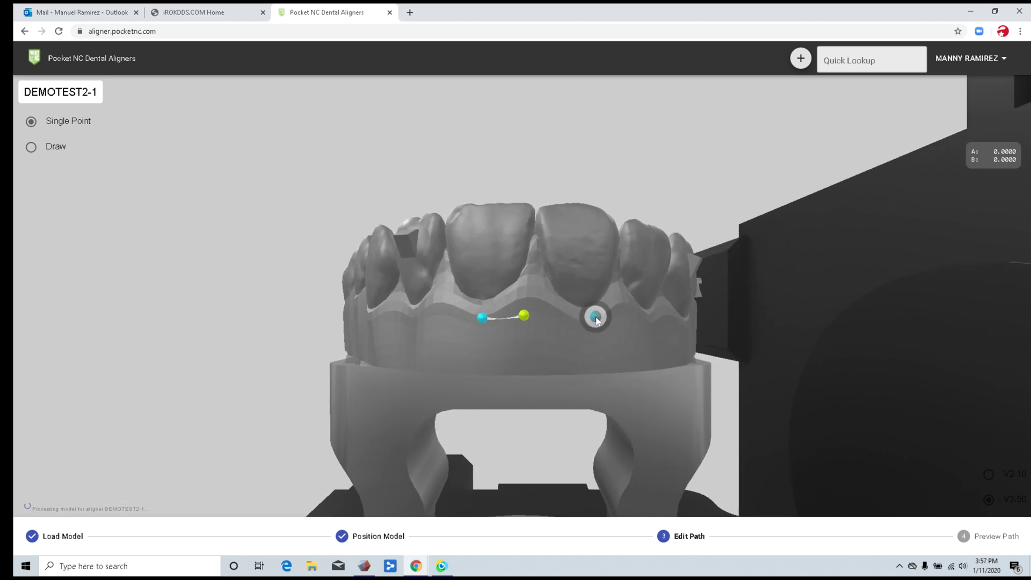
left_click(597, 318)
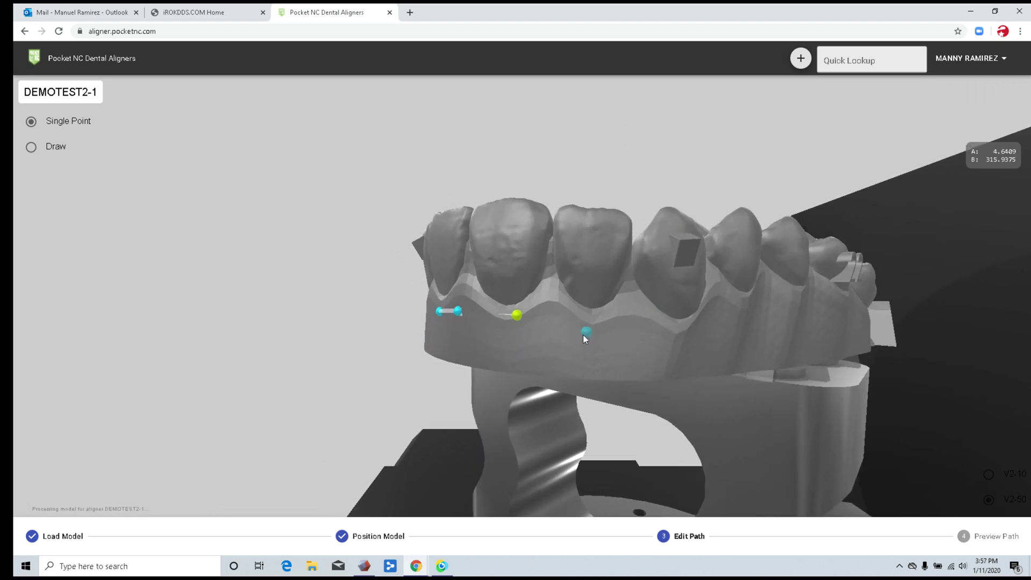
left_click(590, 330)
left_click(611, 317)
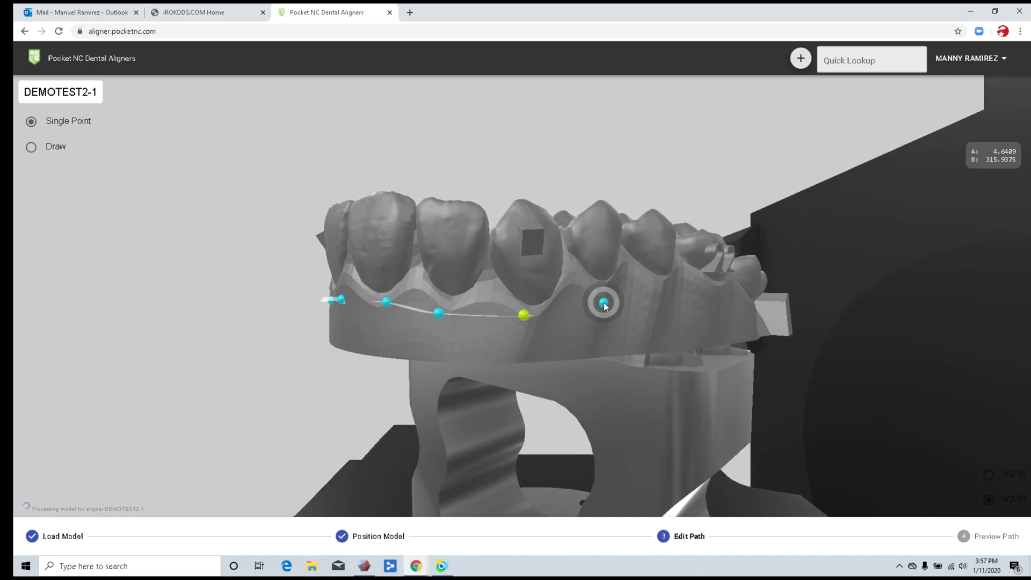
left_click(620, 310)
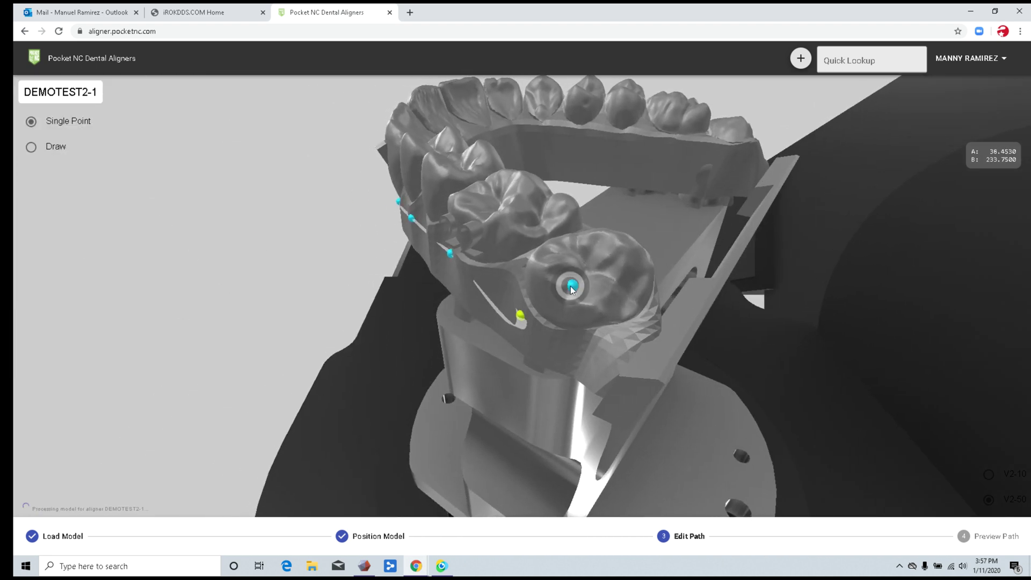
Carry the new tool path over the last molar and along the inner gum line above the FN621U label.
left_click(571, 288)
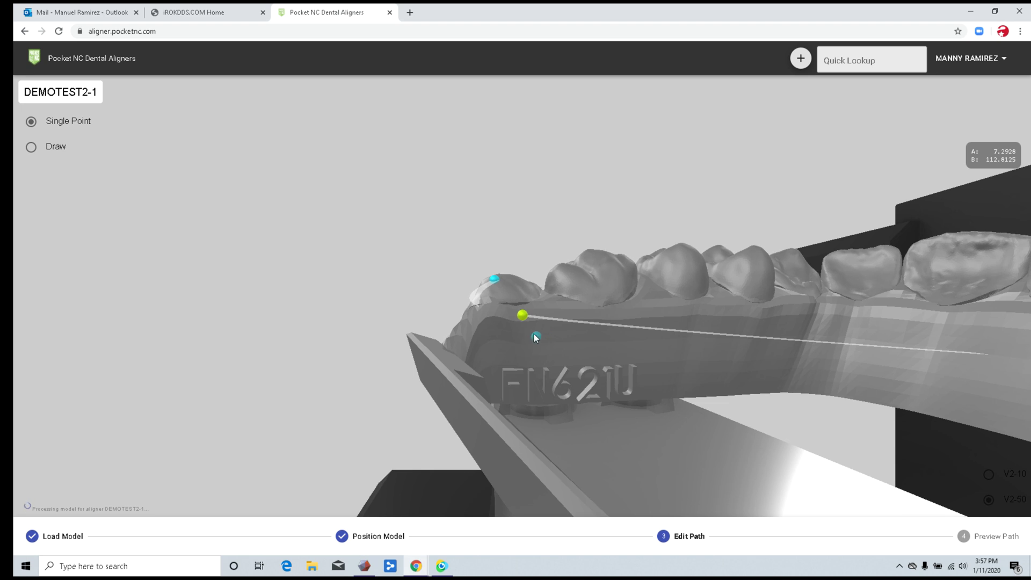
left_click(536, 337)
left_click(584, 315)
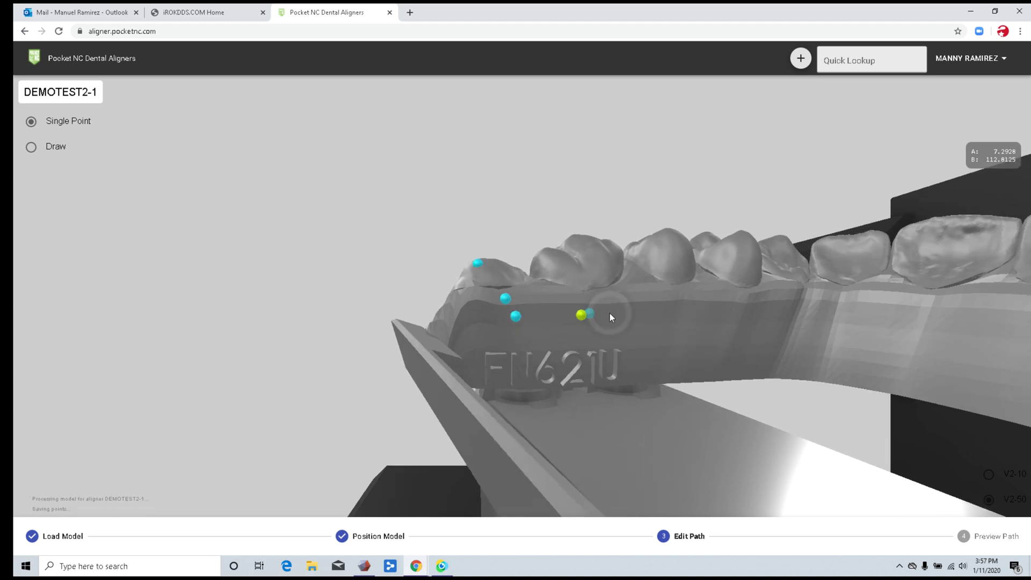
left_click(625, 310)
left_click(637, 311)
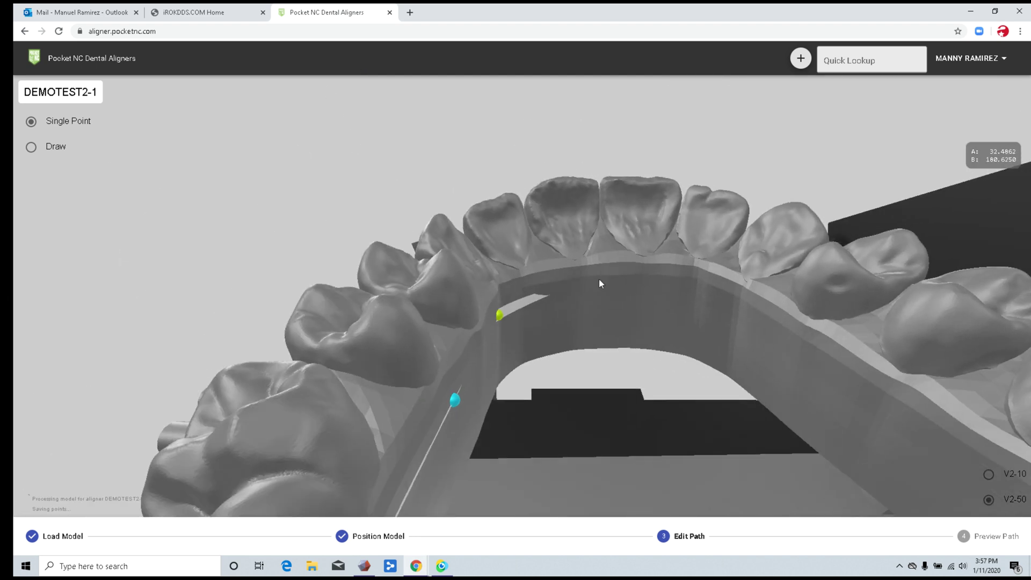
Extend the new tool path along the inner gum line behind the front teeth and past the opposite premolars to the last molar.
left_click(589, 281)
left_click(600, 309)
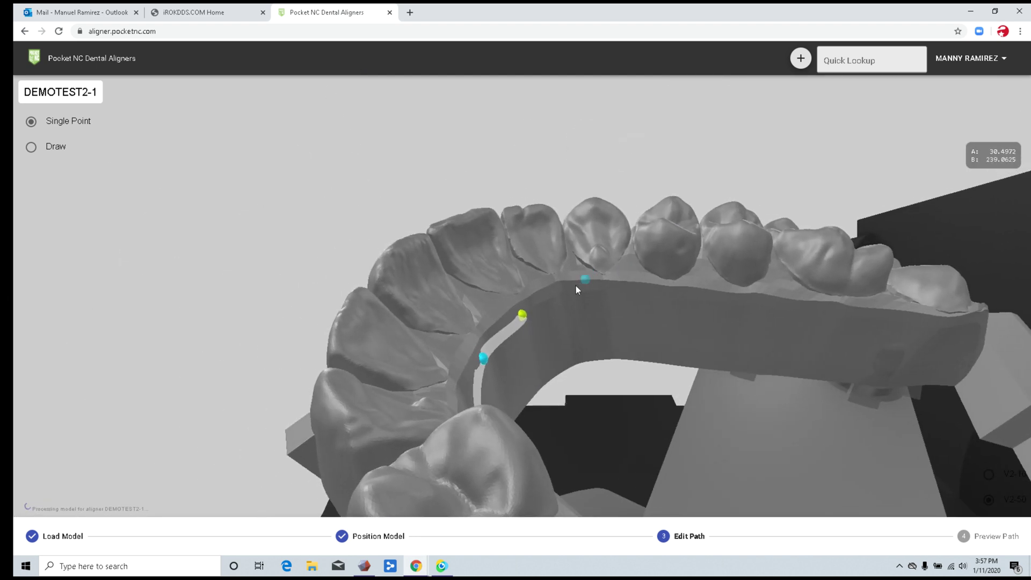
left_click(575, 290)
left_click(614, 315)
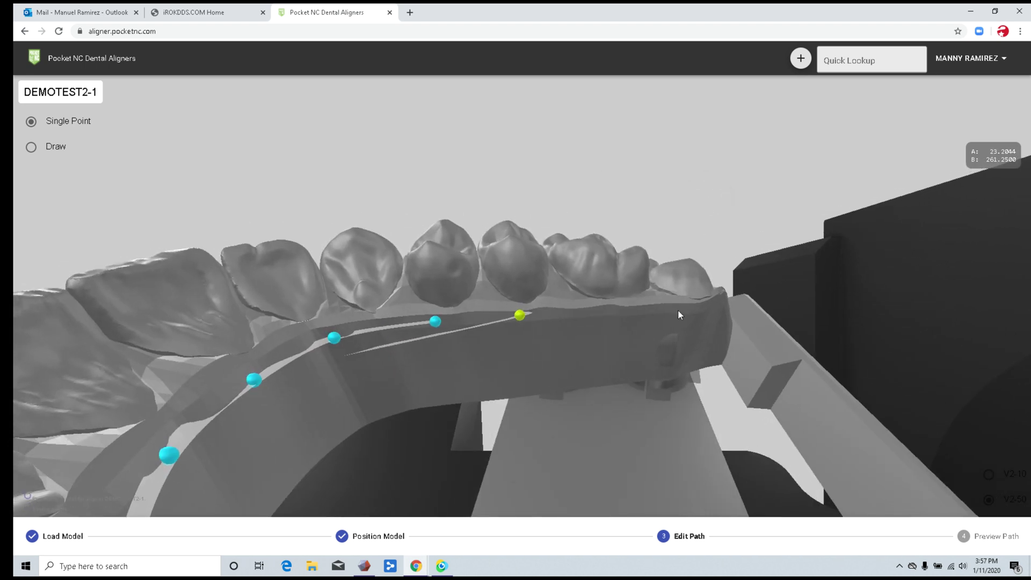
left_click(599, 311)
left_click(608, 315, "ctrl")
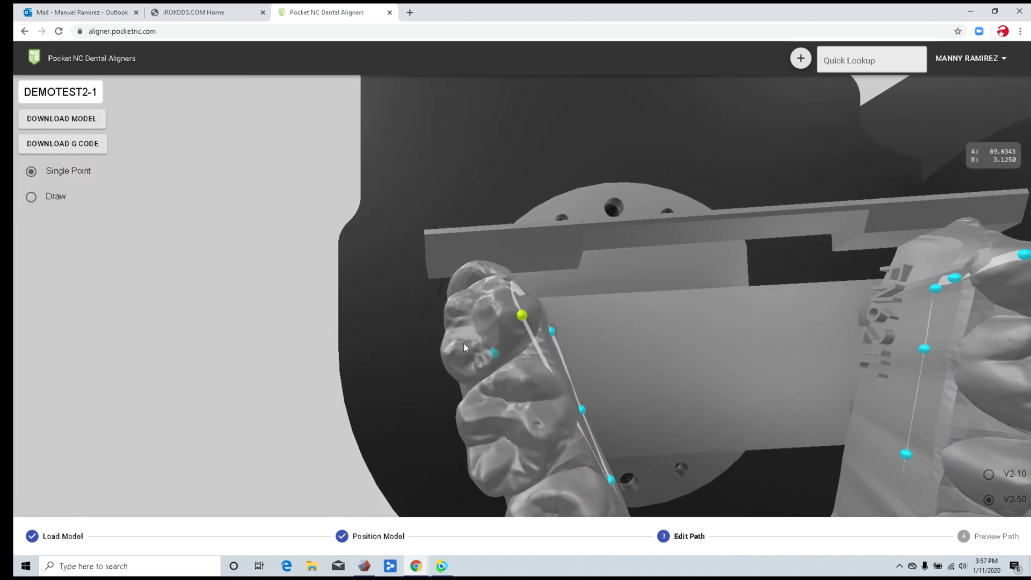
Carry the tool path over the last molar and along the outer gum line back to its starting point at the front teeth.
left_click(477, 325, "ctrl")
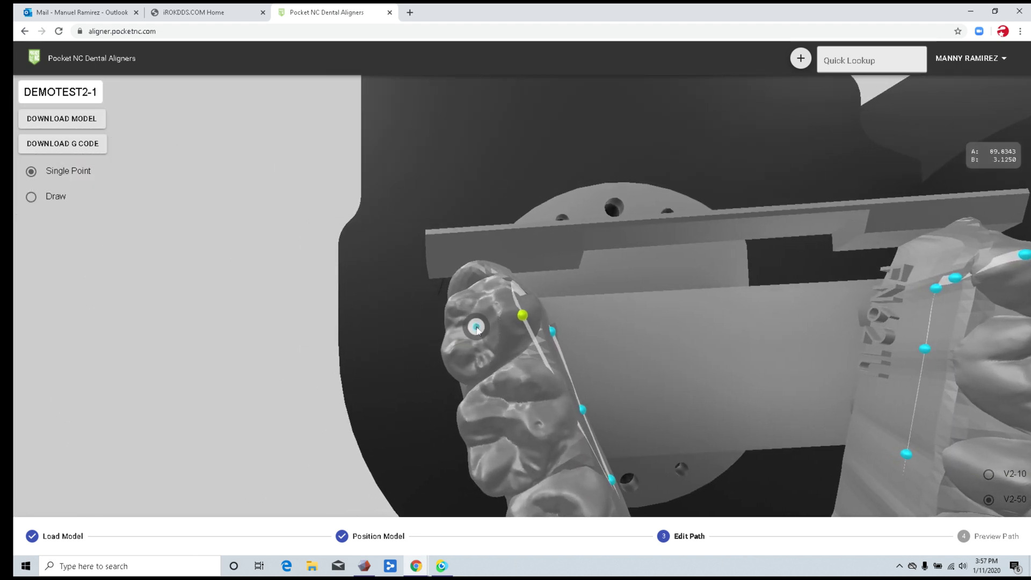
left_click_drag(316, 389, 527, 356)
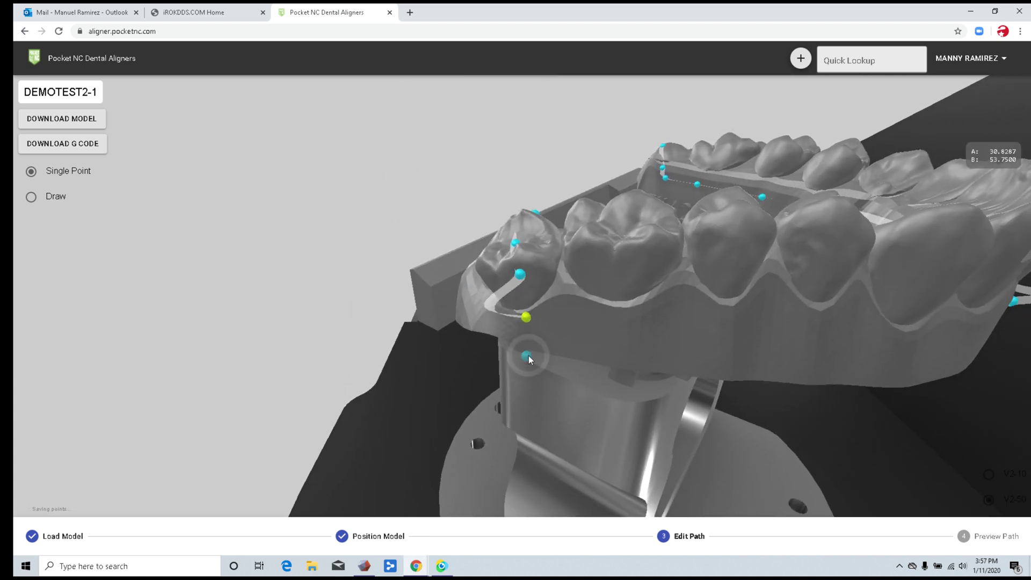
left_click(567, 313, "ctrl")
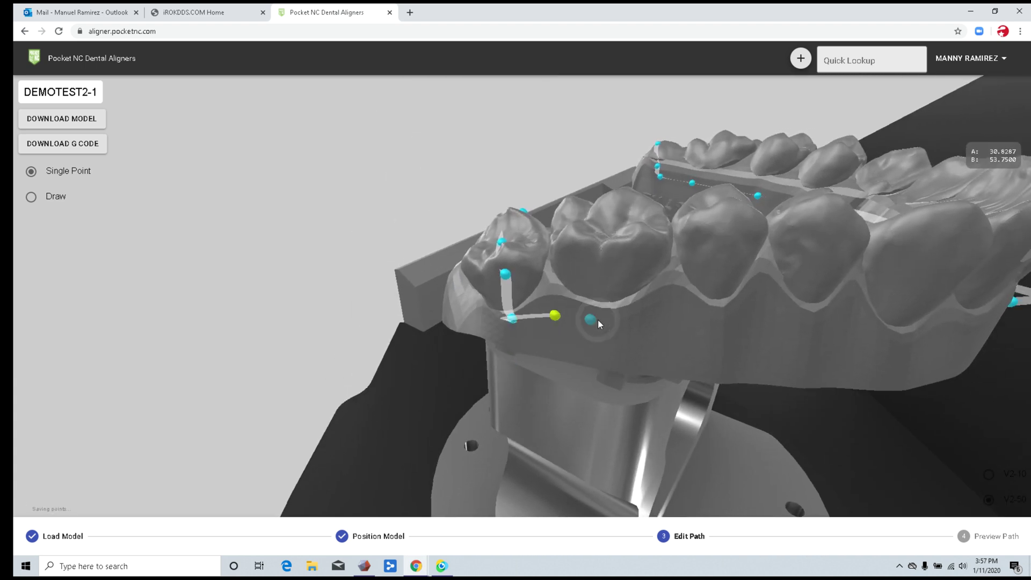
left_click(589, 321, "ctrl")
left_click(598, 318)
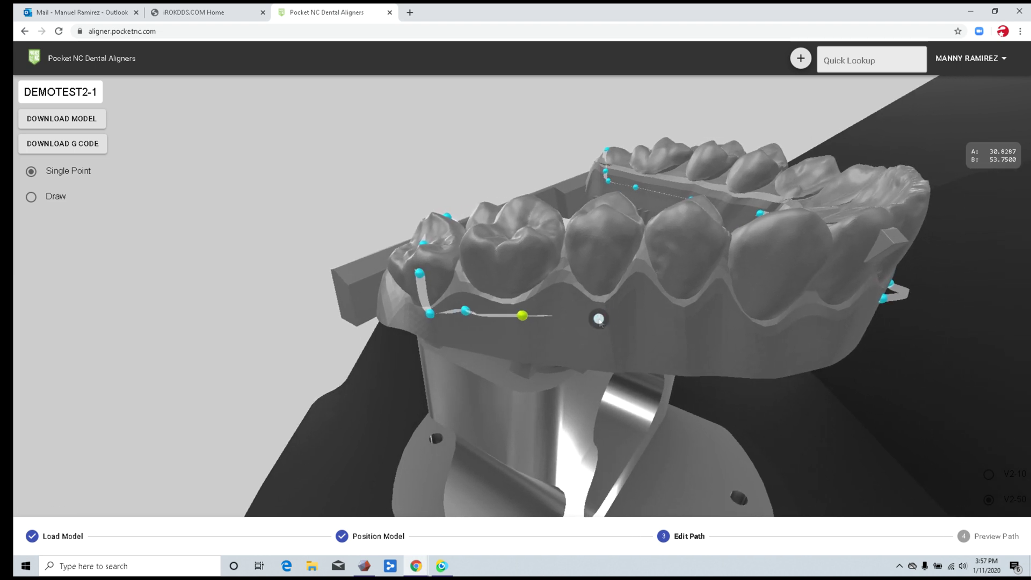
left_click(602, 319)
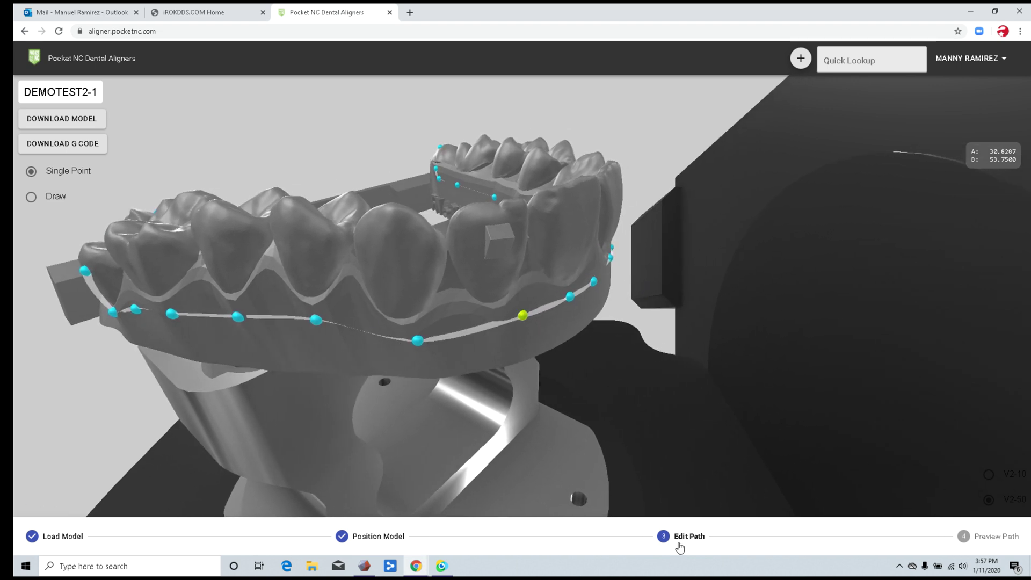
Open the path preview and play the machining simulation of the completed tool path.
left_click(990, 537)
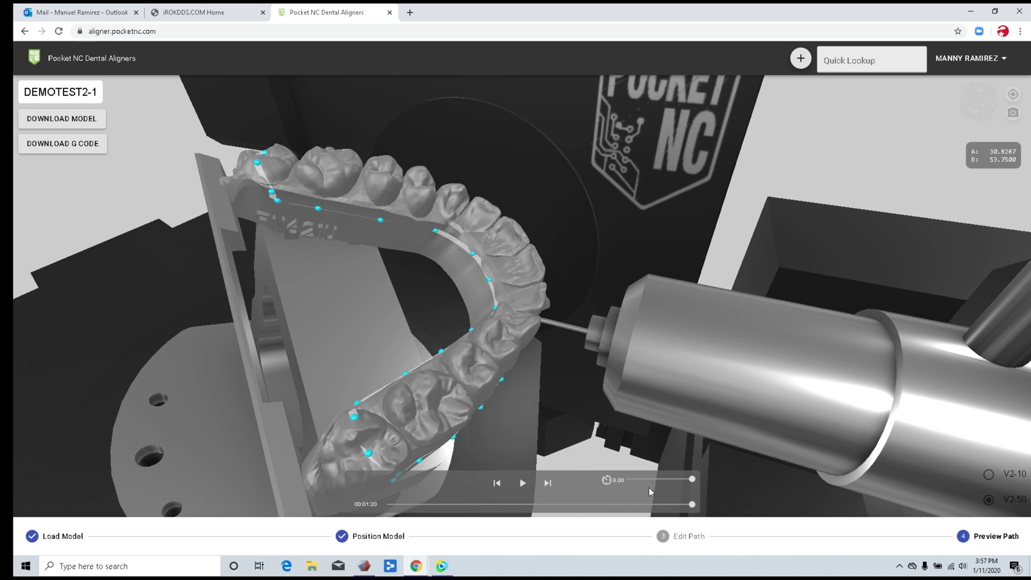
left_click(521, 483)
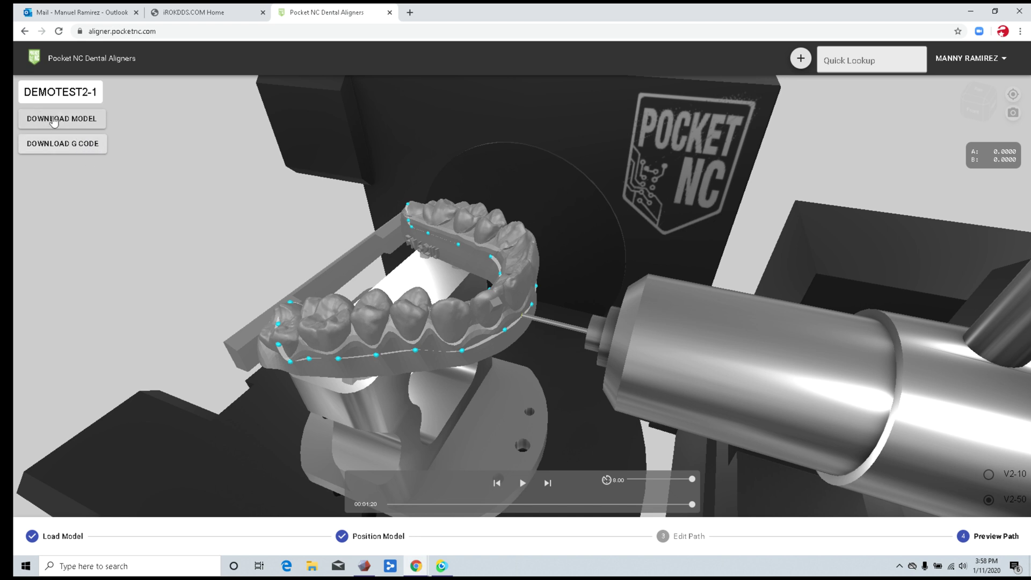
Download the DEMOTEST2-1 model, open the STL in Meshmixer and inspect its hollow underside, teeth and engraved label.
left_click(76, 120)
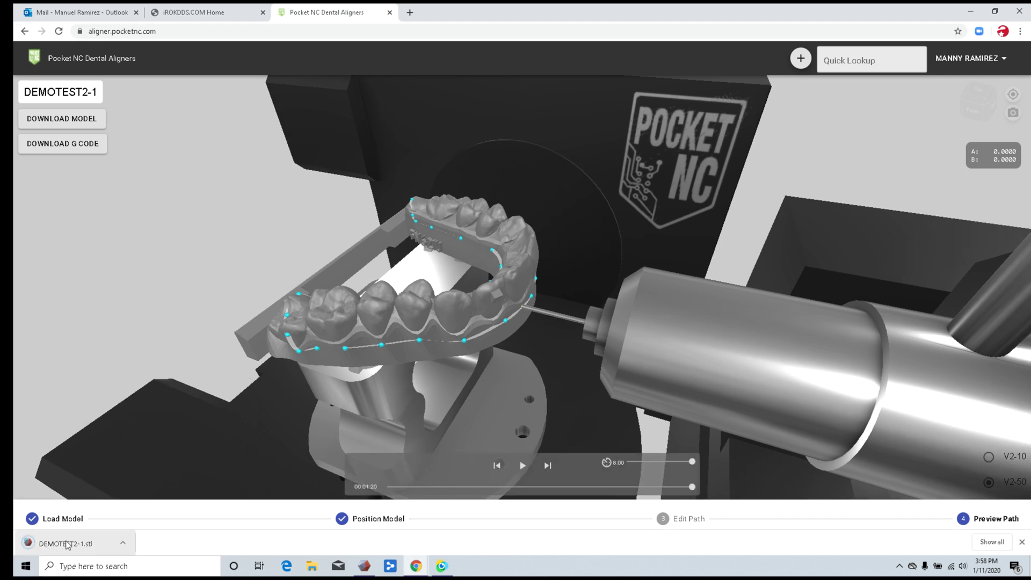
left_click(67, 544)
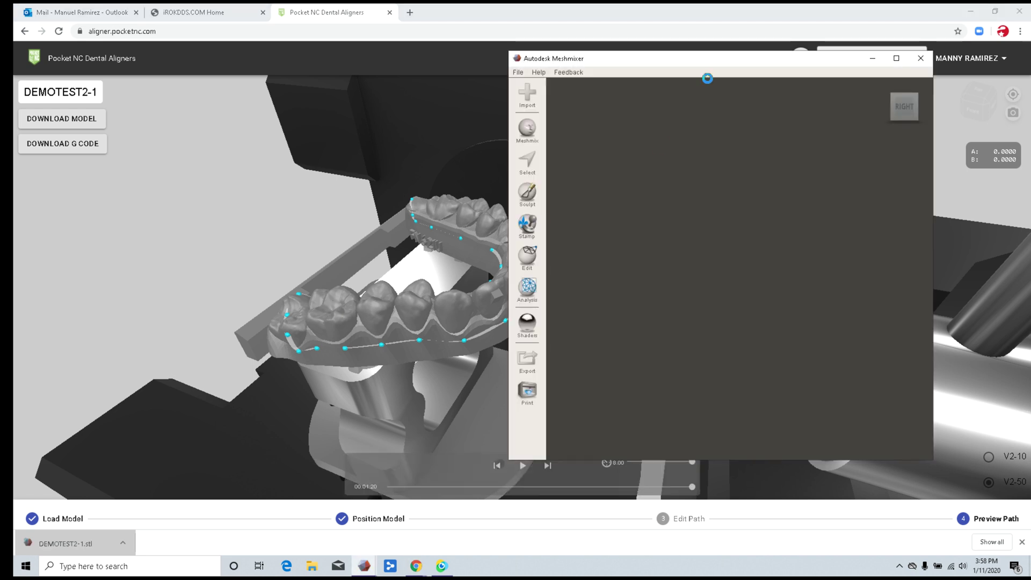
left_click(896, 58)
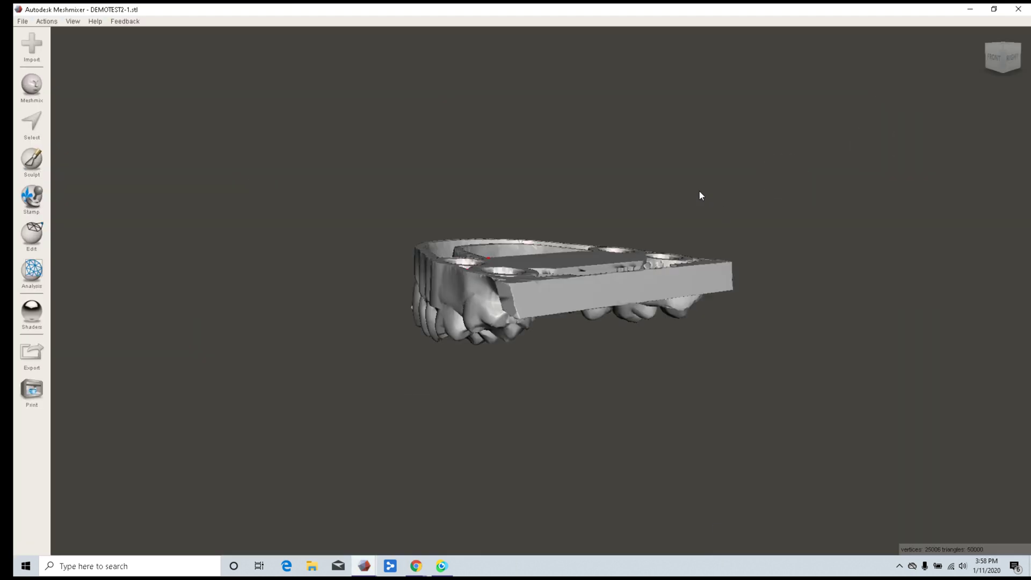
right_click_drag(594, 280, 762, 368)
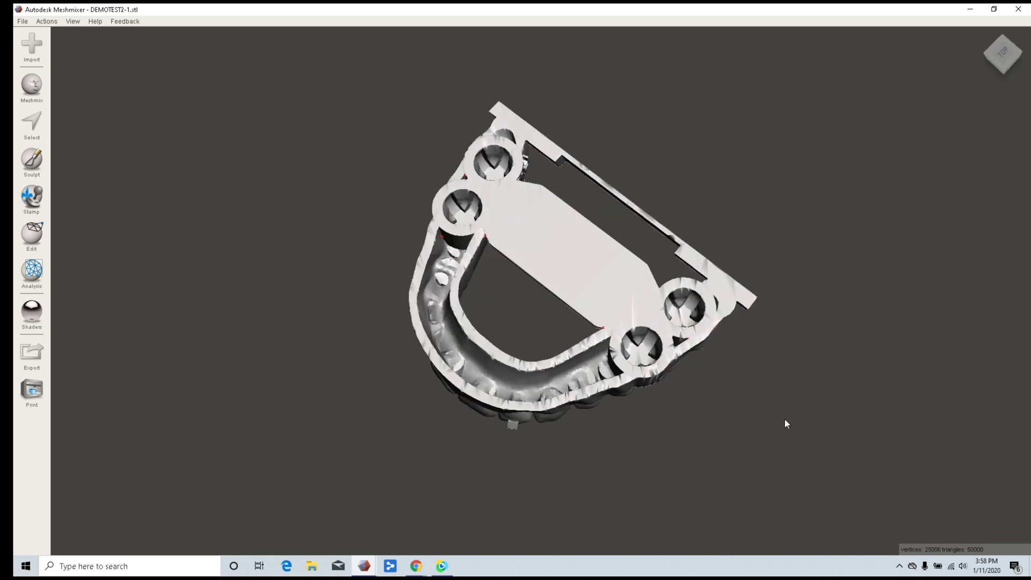
right_click_drag(785, 424, 805, 184)
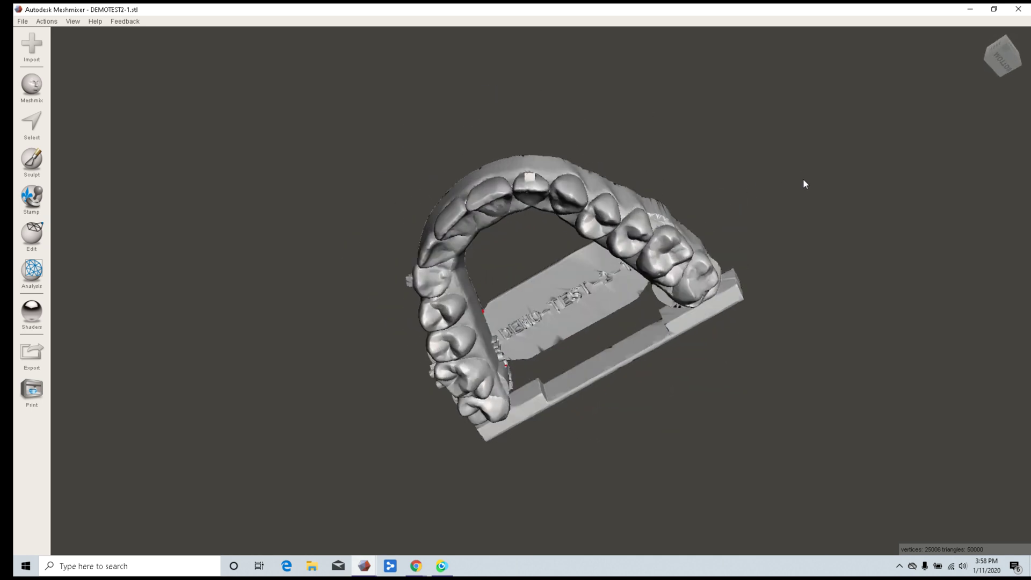
right_click_drag(364, 350, 385, 357)
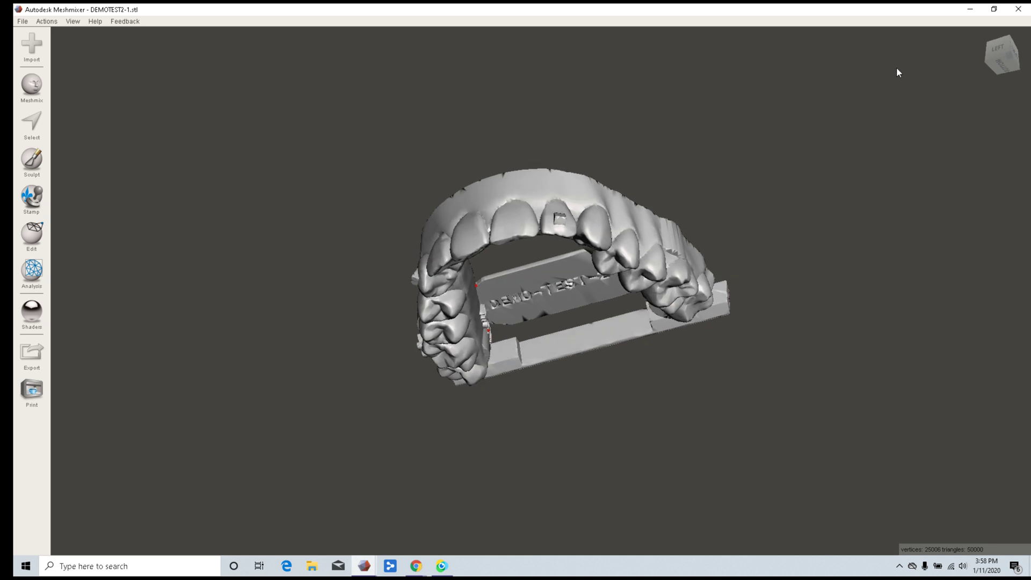
Close the model in Meshmixer and download the G code for DEMOTEST2-1.
left_click(1019, 9)
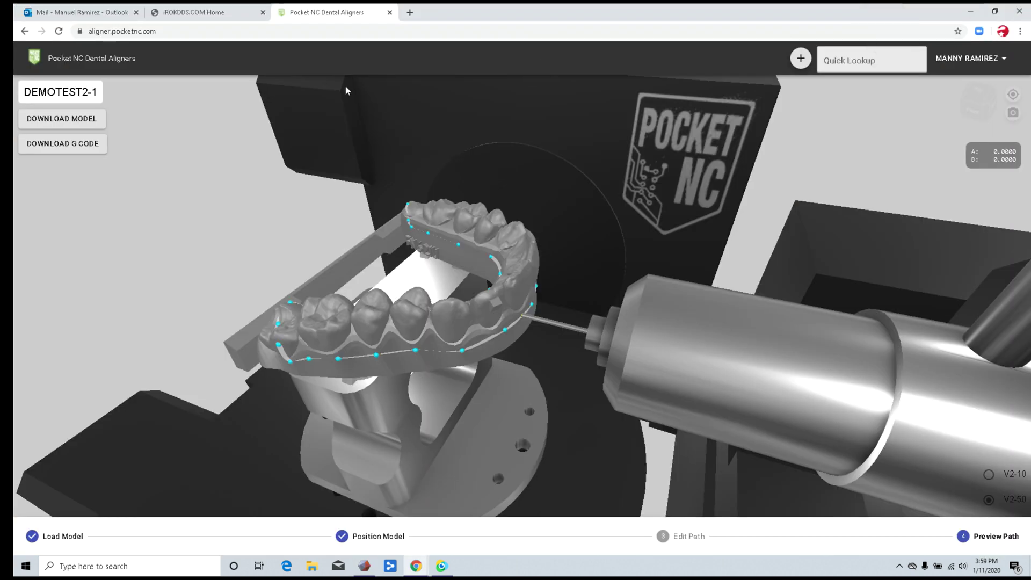
left_click(62, 144)
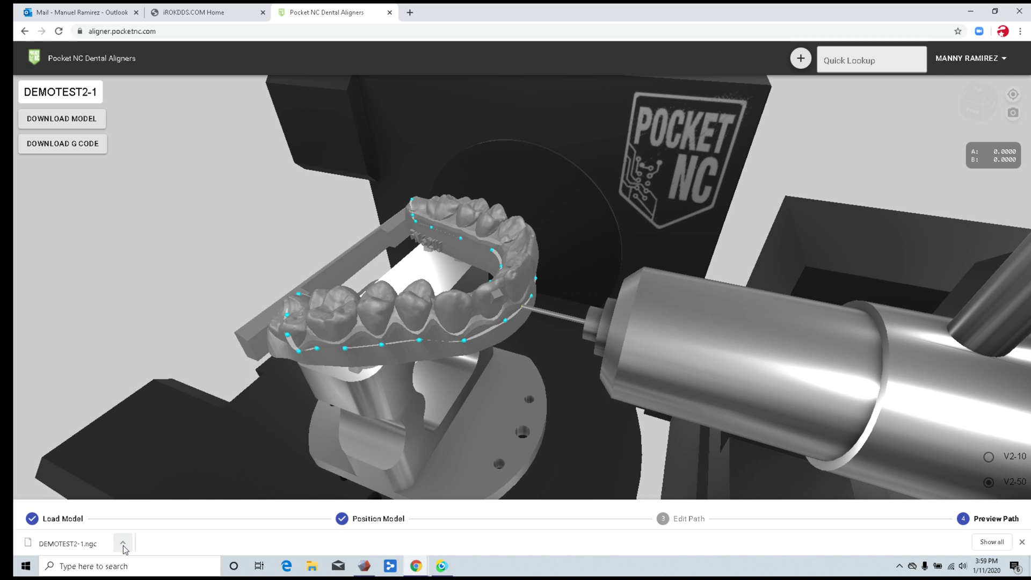
Leave the browser for the desktop, launch 3D Sprint and view the empty FabPro 1000 build volume.
left_click(970, 11)
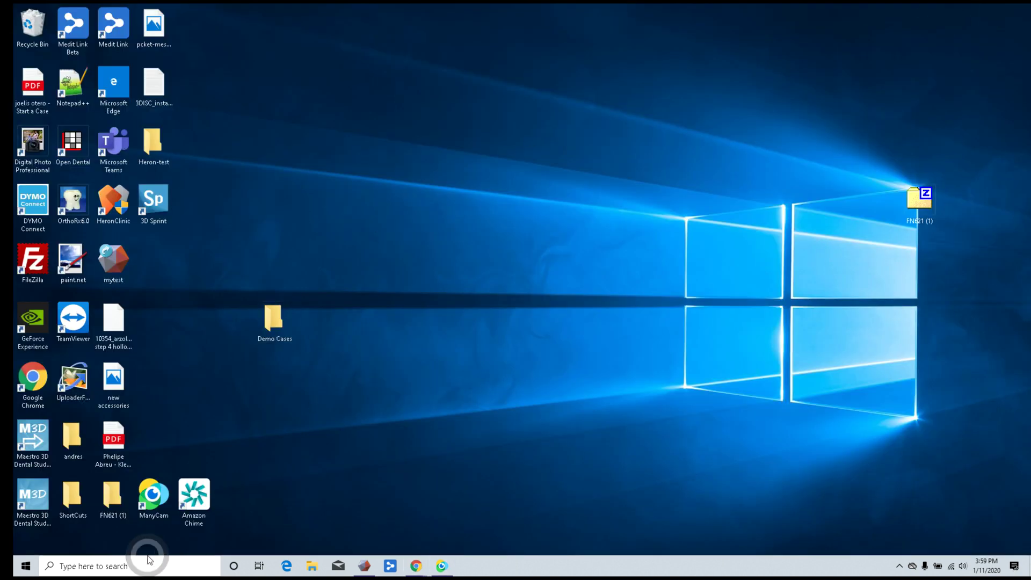
left_click(155, 206)
double_click(146, 184)
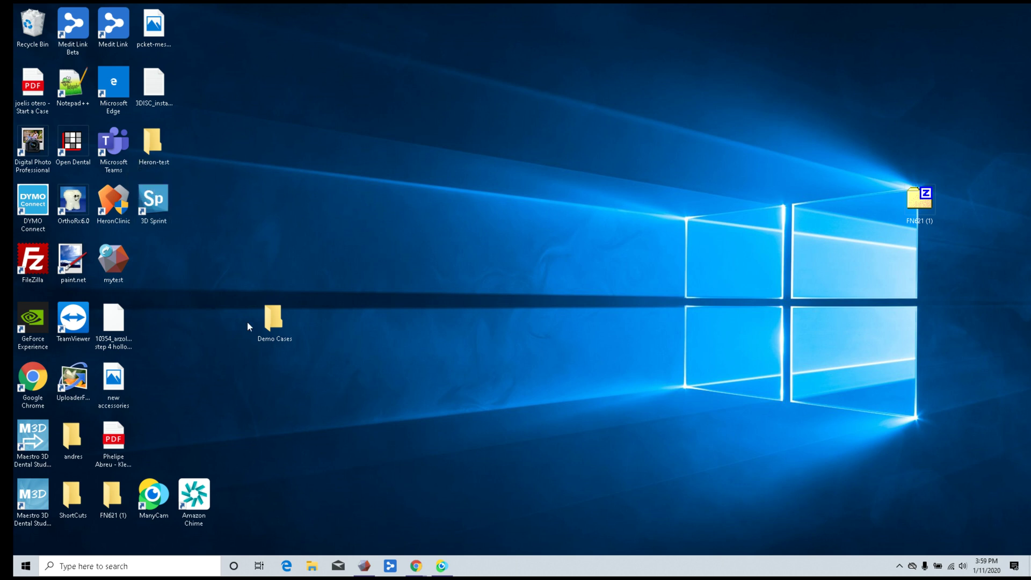
left_click(158, 208)
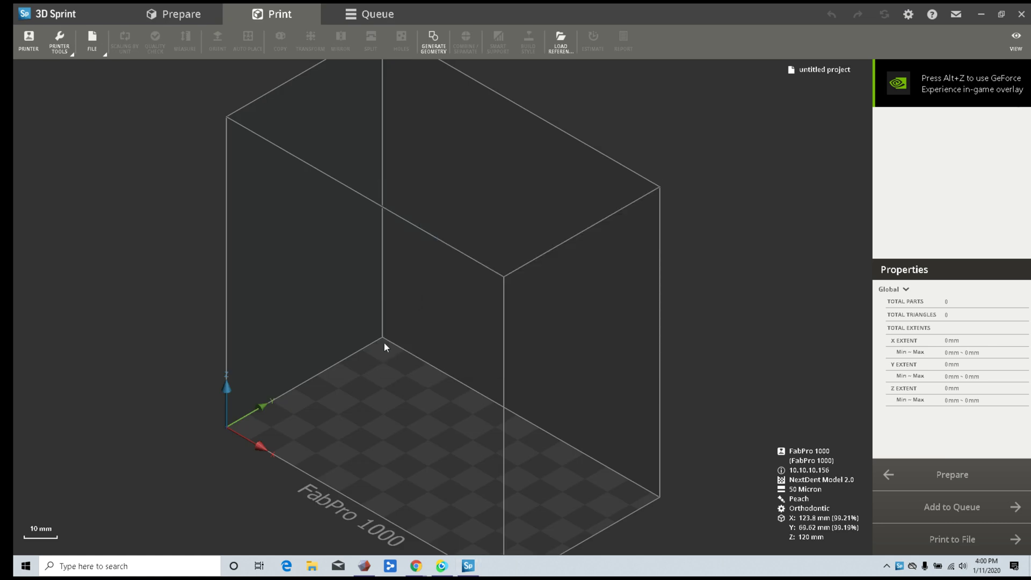
right_click_drag(383, 343, 510, 348)
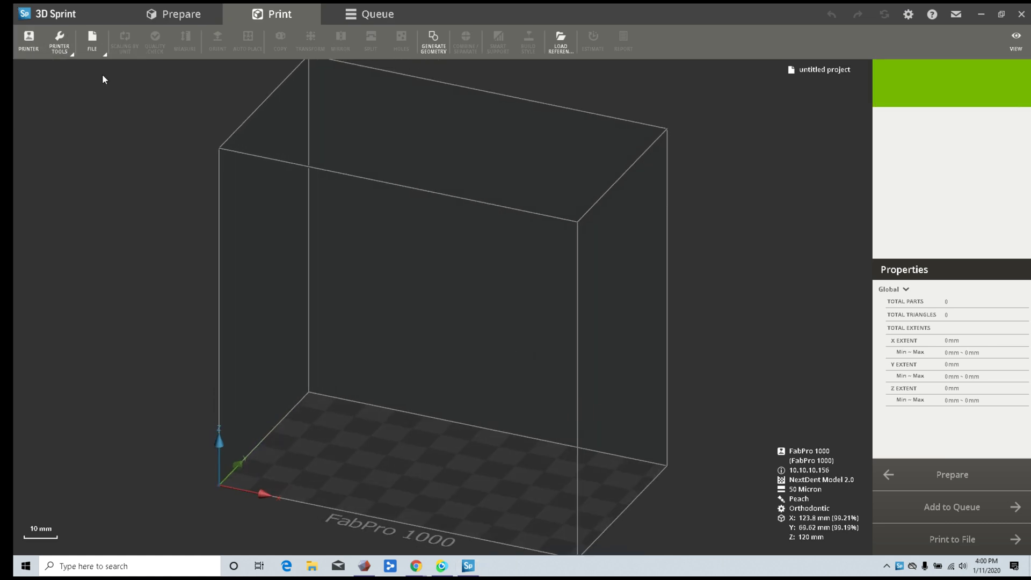
Import the DEMOTEST2-1 model from the Downloads folder into the Prepare workspace.
left_click(179, 16)
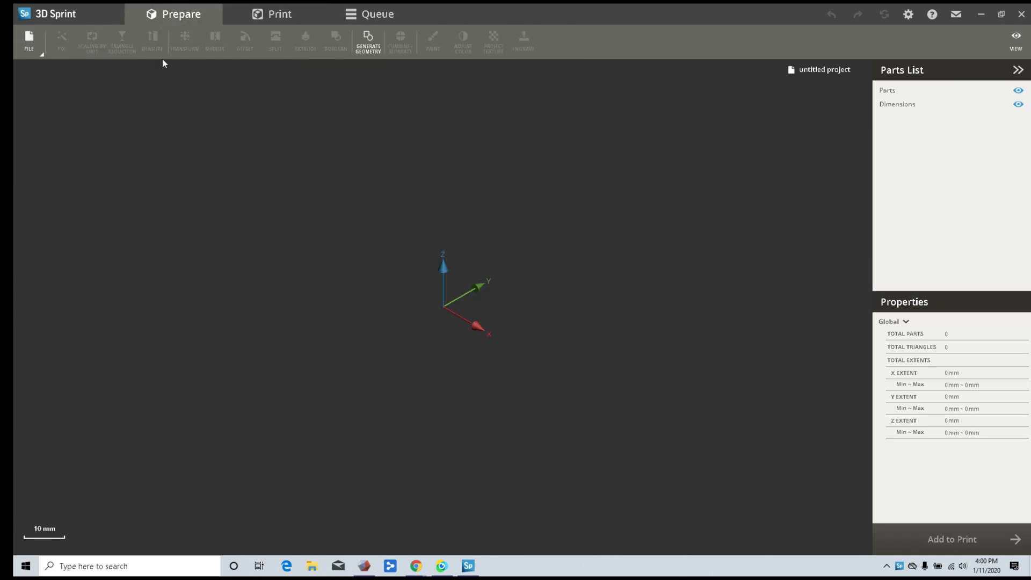
left_click(29, 40)
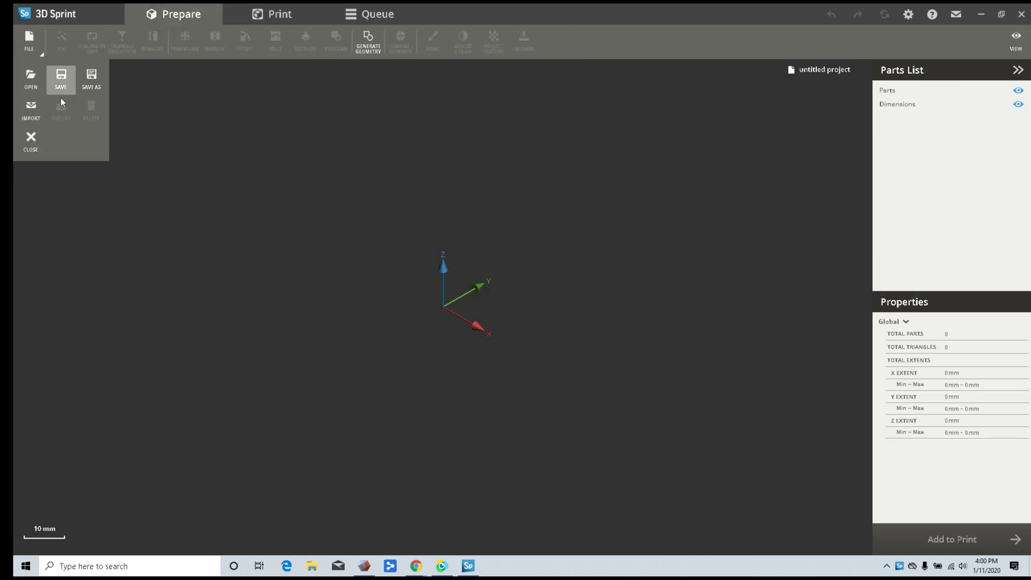
left_click(32, 111)
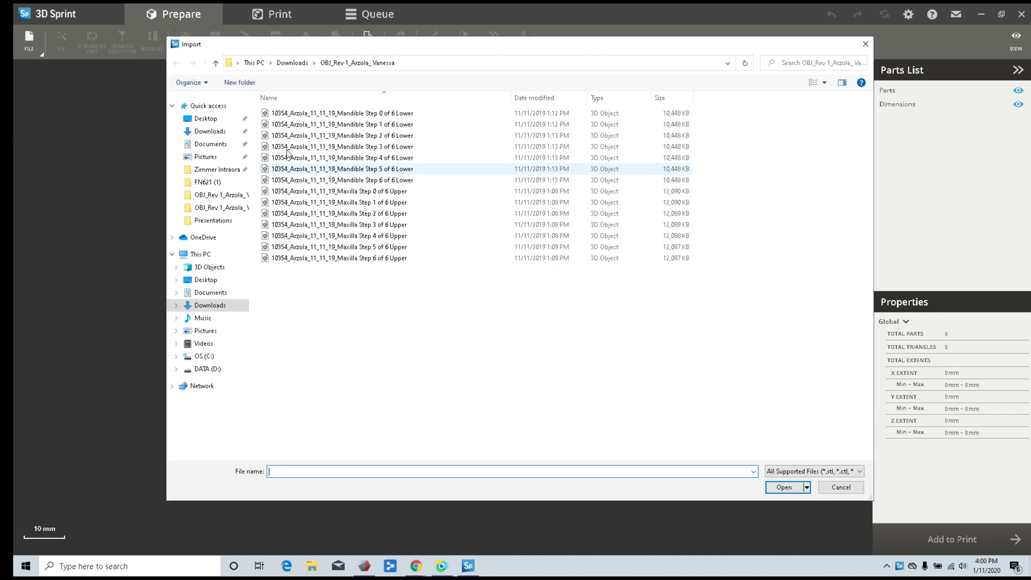
left_click(206, 118)
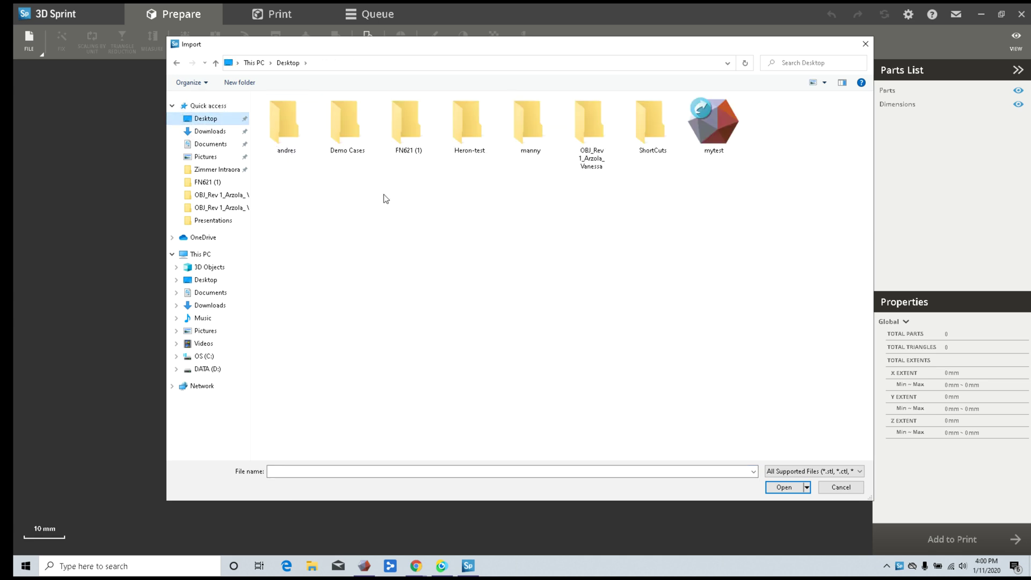
double_click(411, 128)
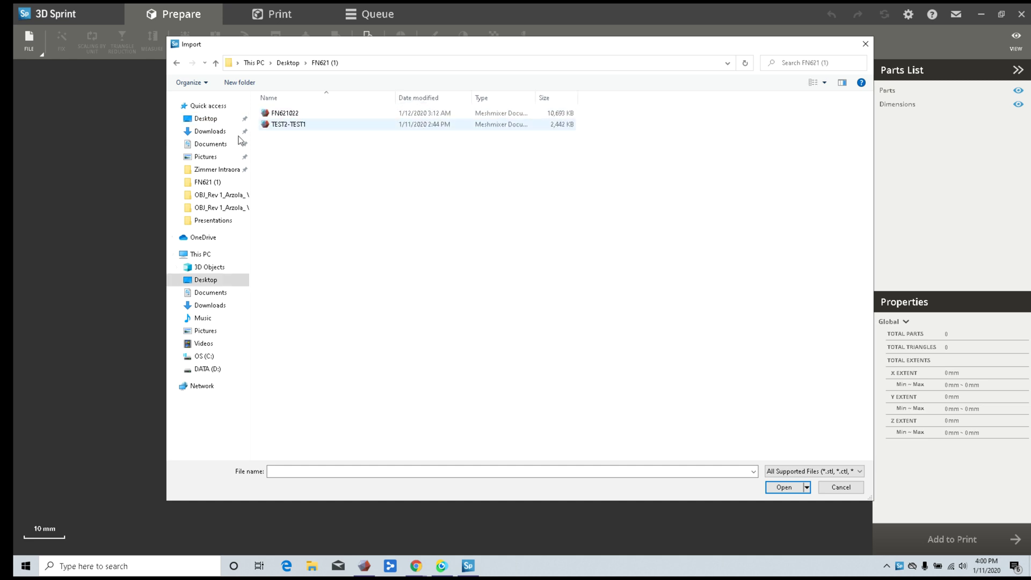
left_click(221, 134)
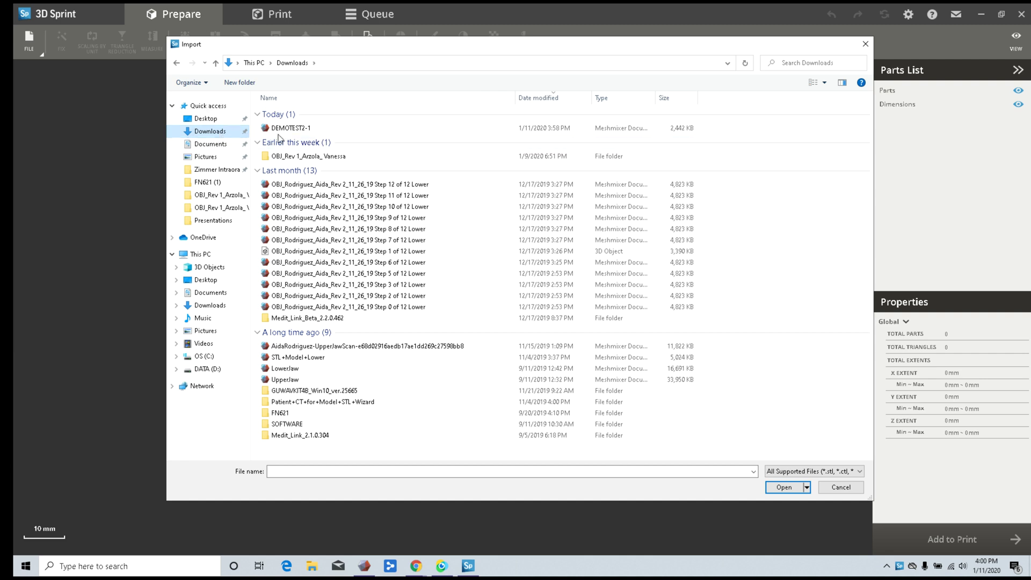
left_click(293, 128)
left_click(785, 486)
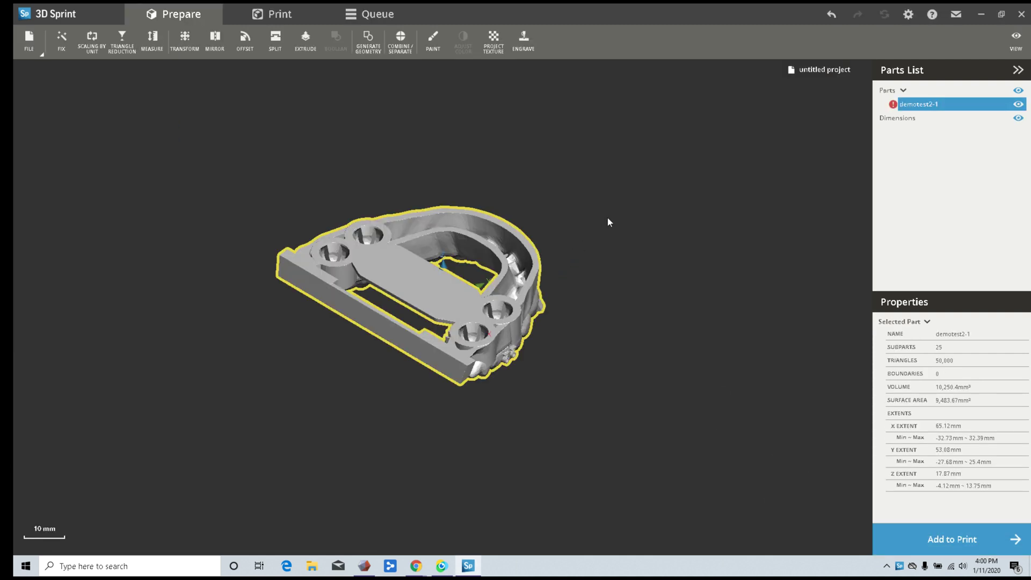
Repair the imported model's duplicated faces, small components and self-intersections with the automatic Fix.
right_click_drag(608, 222, 406, 116)
right_click_drag(480, 349, 488, 366)
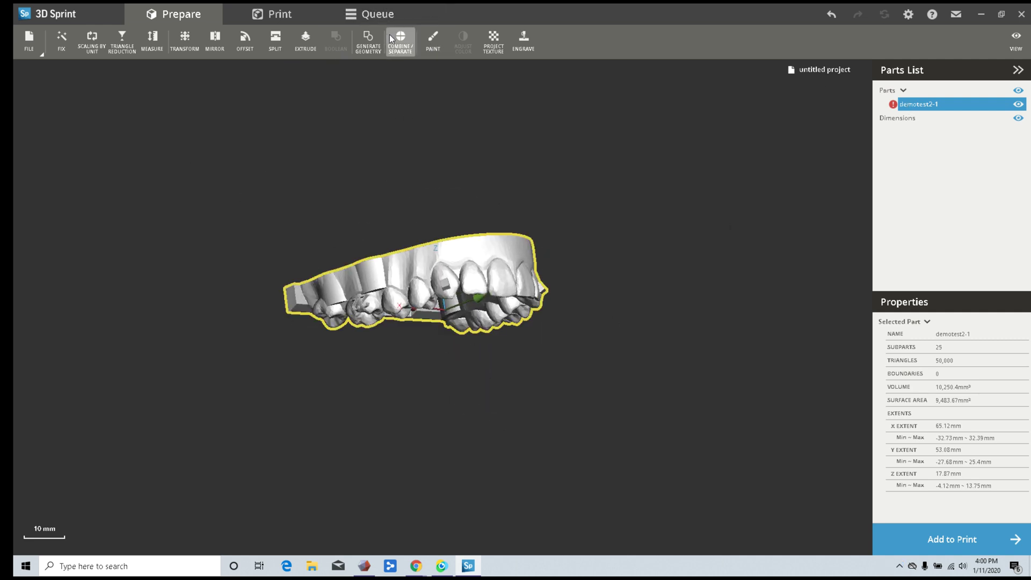
left_click(59, 40)
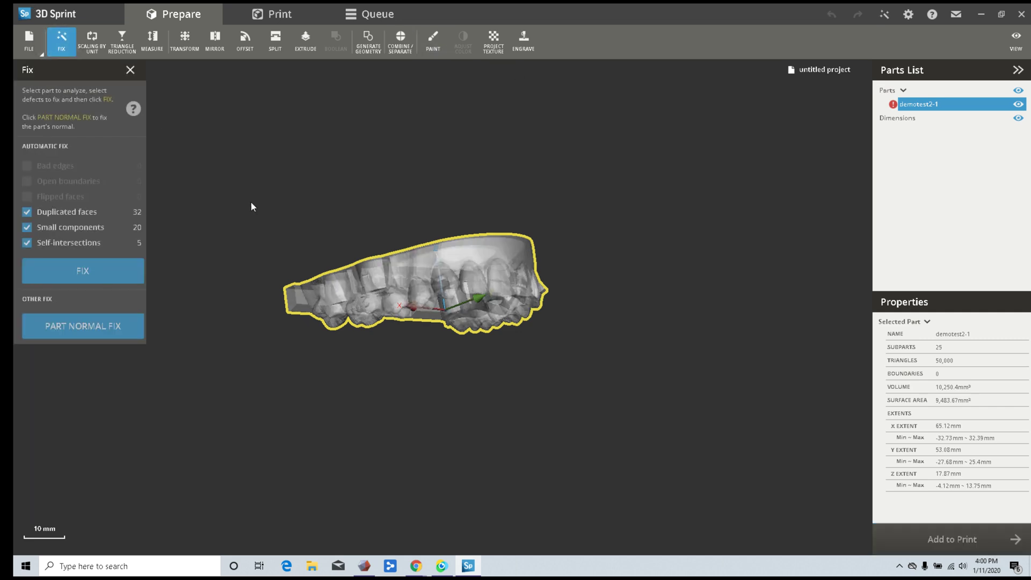
left_click(102, 267)
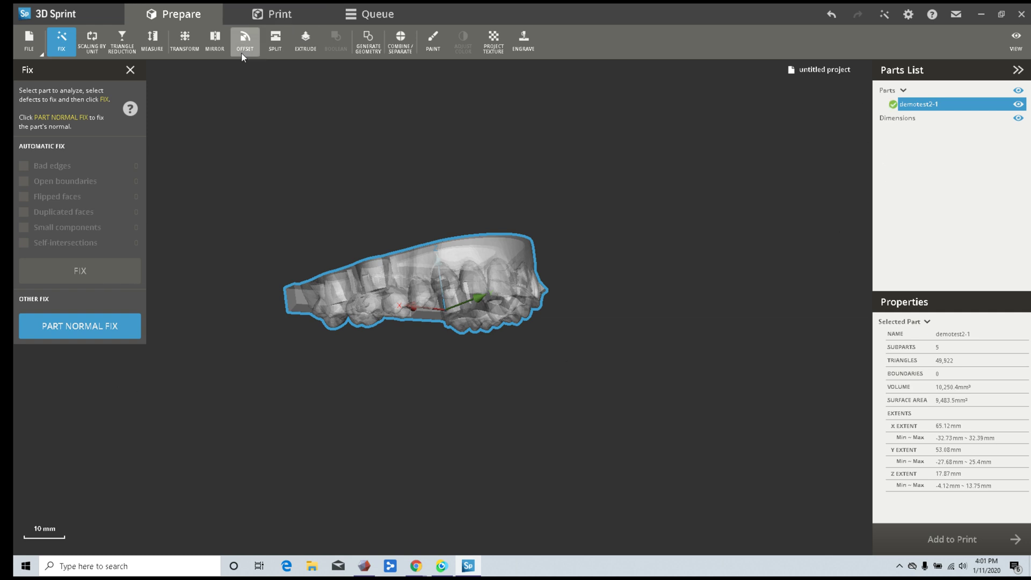
left_click(129, 70)
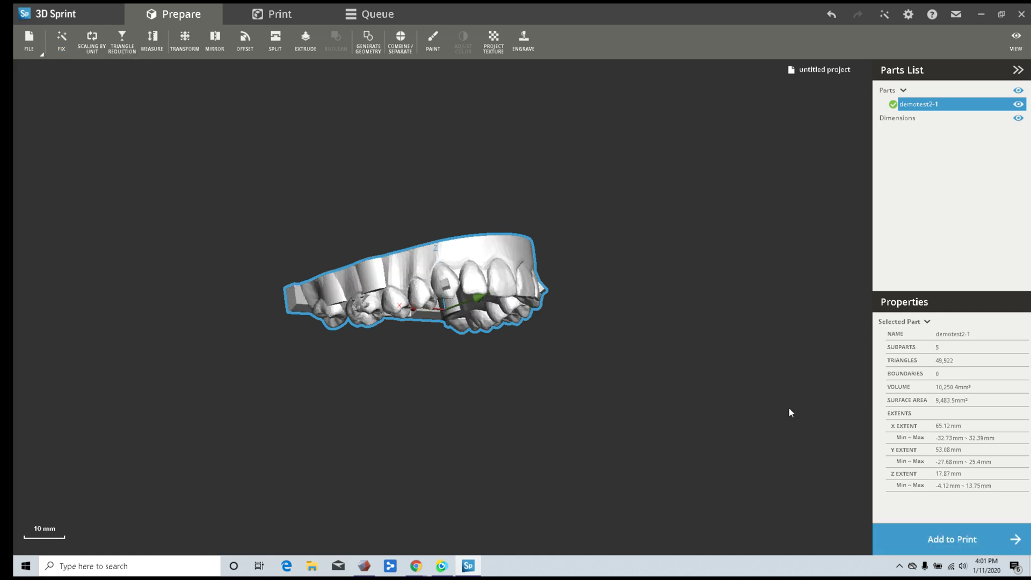
Add the repaired model to the print and move it onto the FabPro 1000 platform at about X 25.5 mm, Y 9.4 mm.
left_click(953, 539)
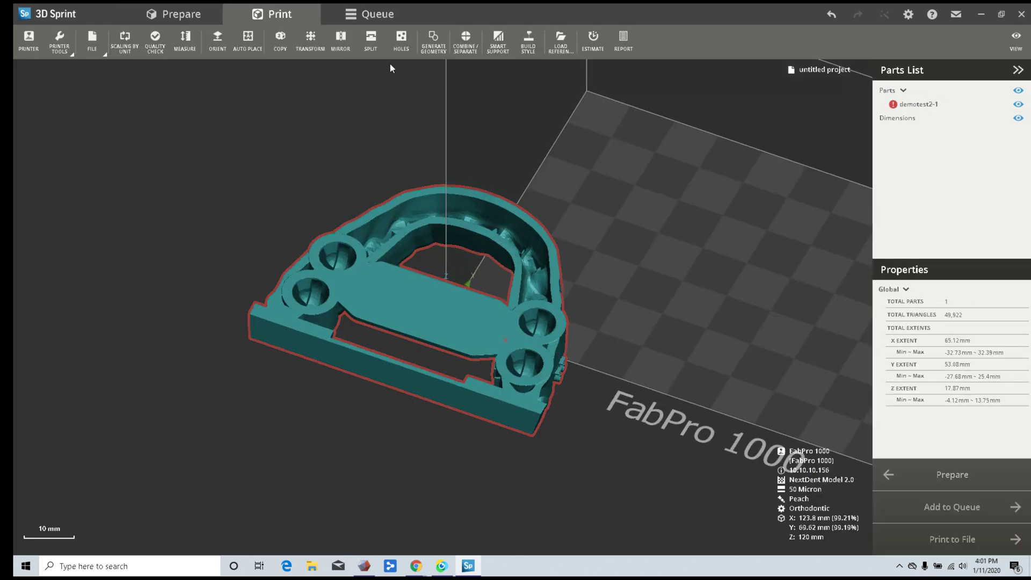
left_click(318, 49)
left_click_drag(491, 285, 776, 267)
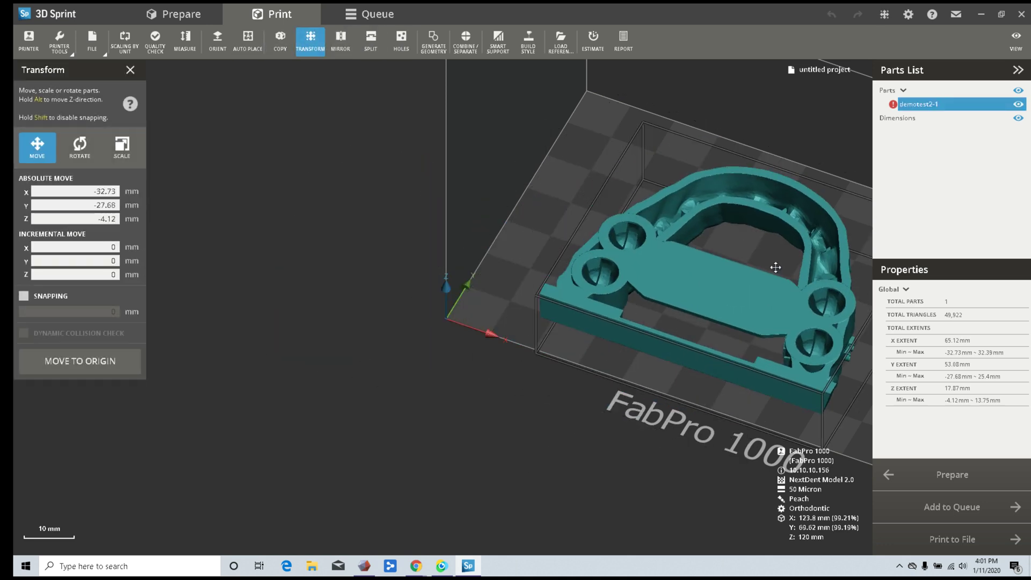
right_click_drag(286, 307, 16, 181)
right_click_drag(659, 396, 612, 467)
left_click_drag(690, 283, 764, 291)
middle_click_drag(683, 293, 409, 278)
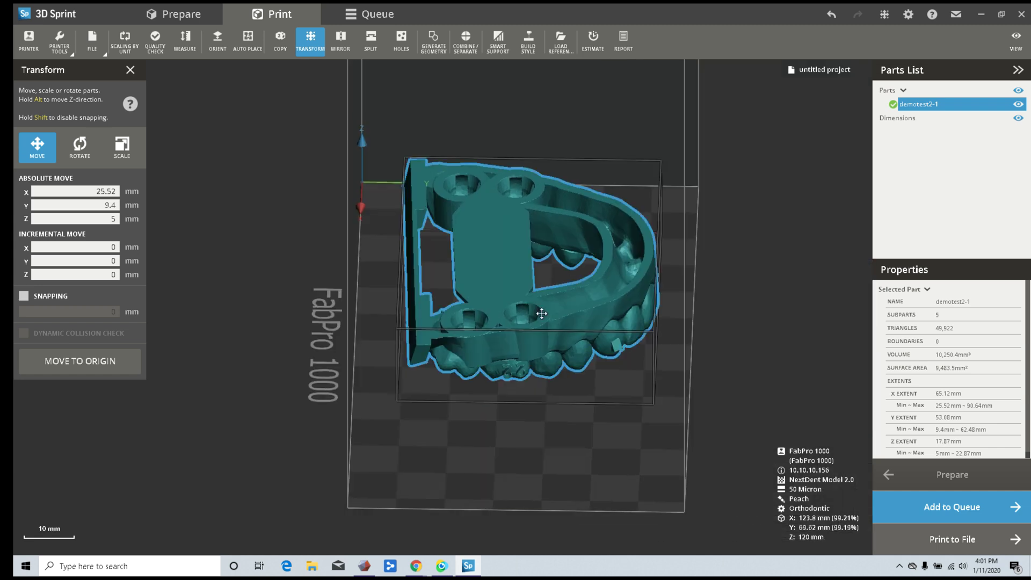
Rotate the model on the build platform so that its teeth face up and its base faces the plate.
scroll(562, 322, "down", 5)
left_click_drag(716, 259, 690, 289)
left_click(595, 300)
right_click_drag(681, 167, 828, 314)
left_click(569, 301)
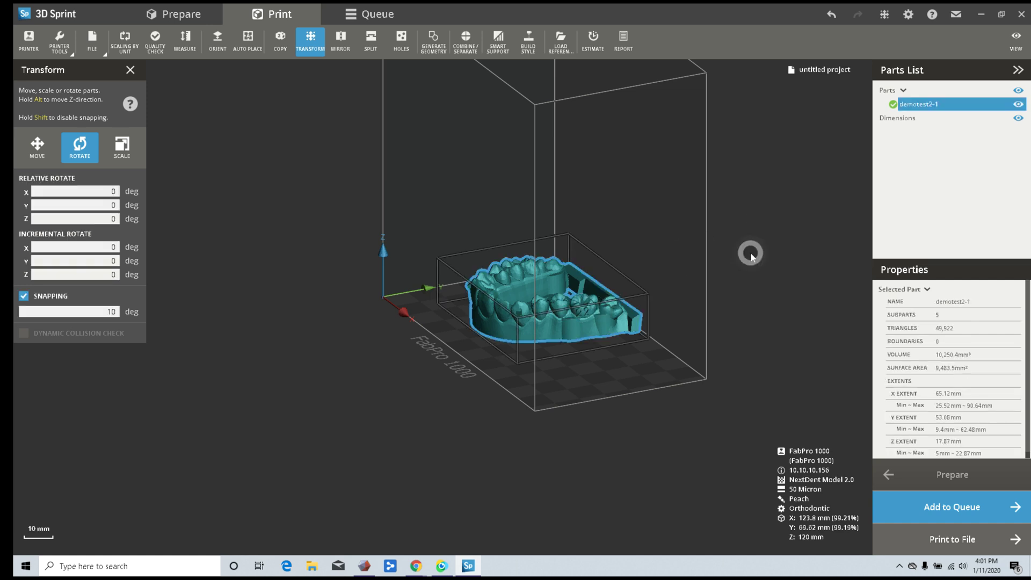
left_click_drag(767, 235, 701, 240)
left_click(608, 310)
right_click_drag(763, 214, 630, 233)
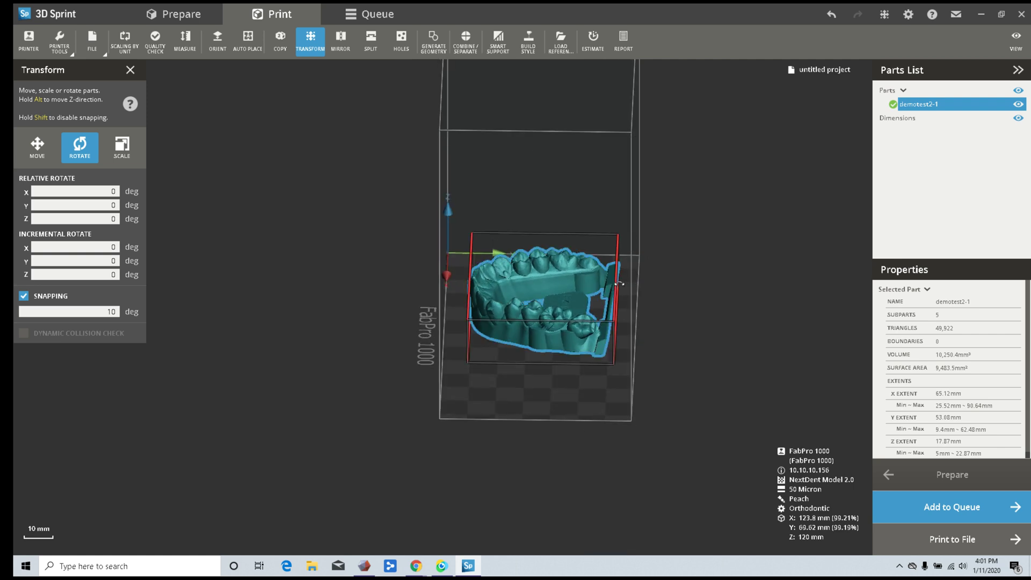
Shift the model slightly on the build platform to about X 26.19 mm, Y 9.79 mm.
left_click_drag(630, 288, 629, 278)
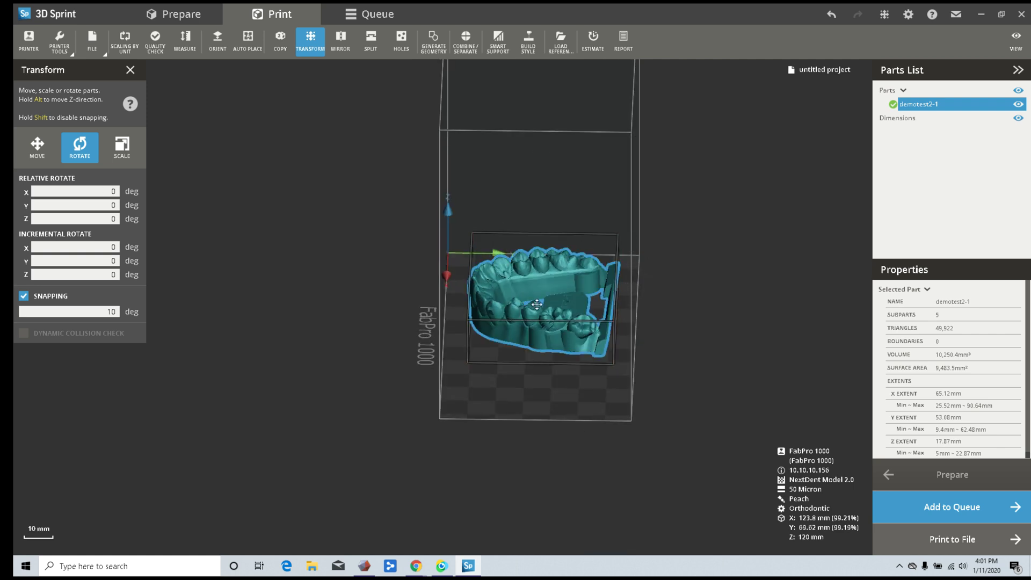
right_click_drag(345, 321, 612, 251)
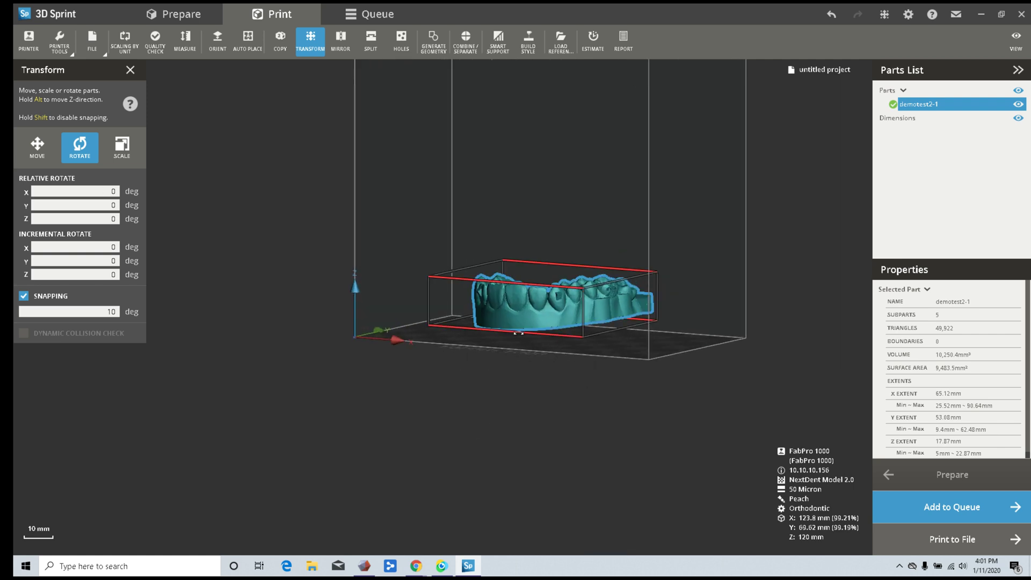
left_click(529, 308)
left_click_drag(529, 307, 531, 308)
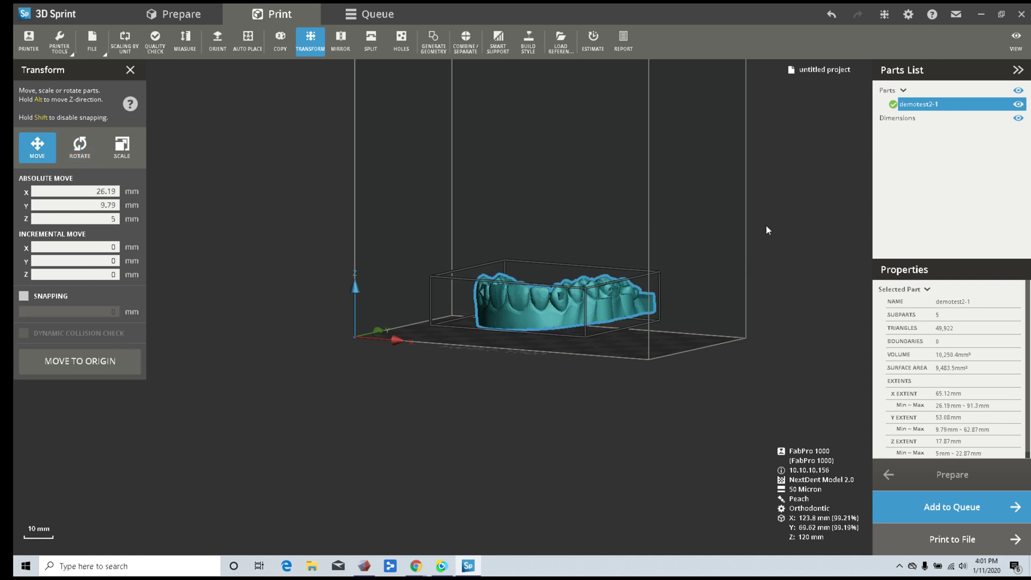
Tilt the model on the platform by a relative rotation of 340 degrees about the X axis.
right_click_drag(766, 225, 463, 257)
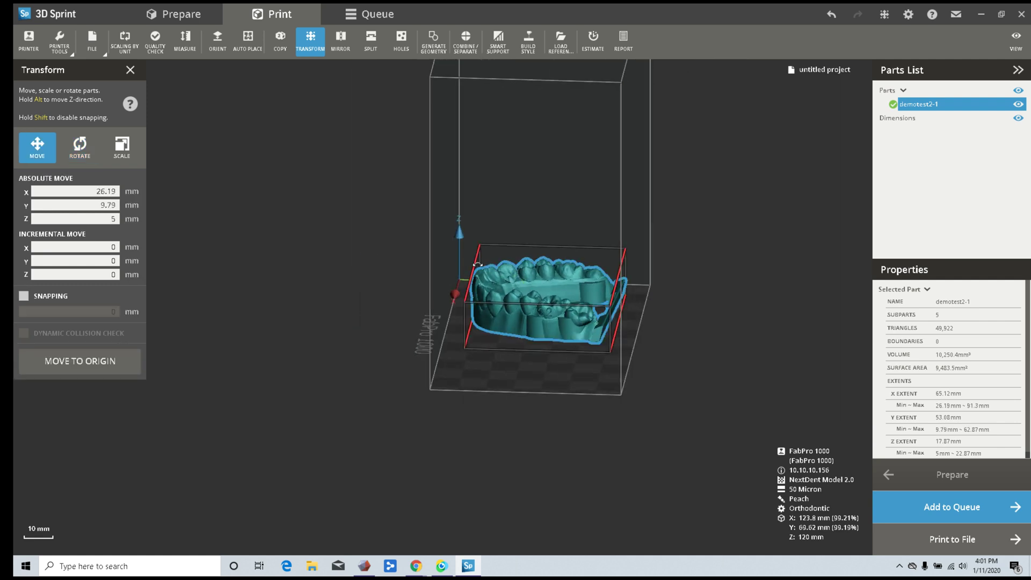
left_click(482, 263)
left_click_drag(482, 263, 503, 260)
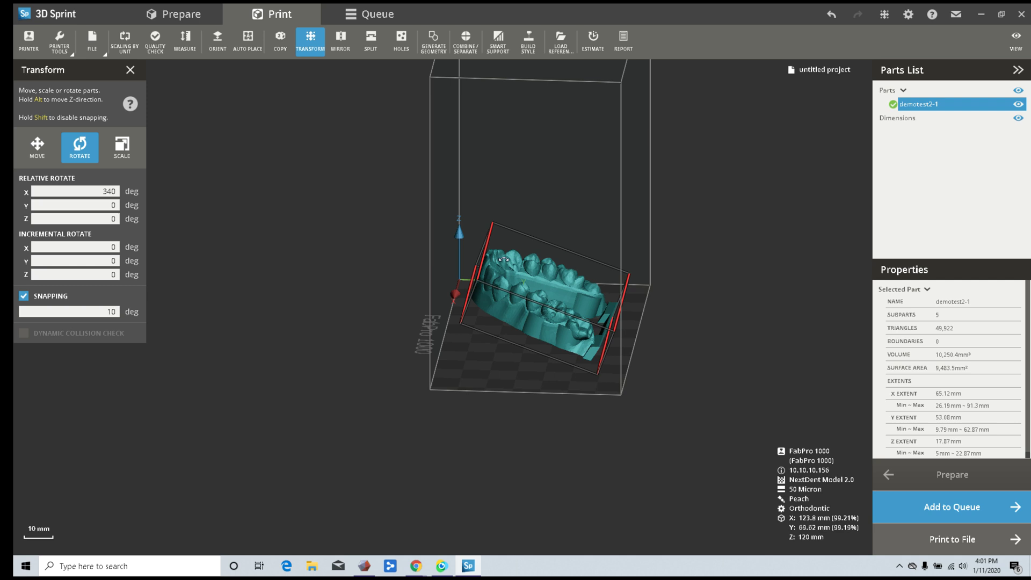
Generate gate-type smart supports under the tilted model with the Flat preset and inspect them from several sides.
right_click_drag(678, 248, 726, 419)
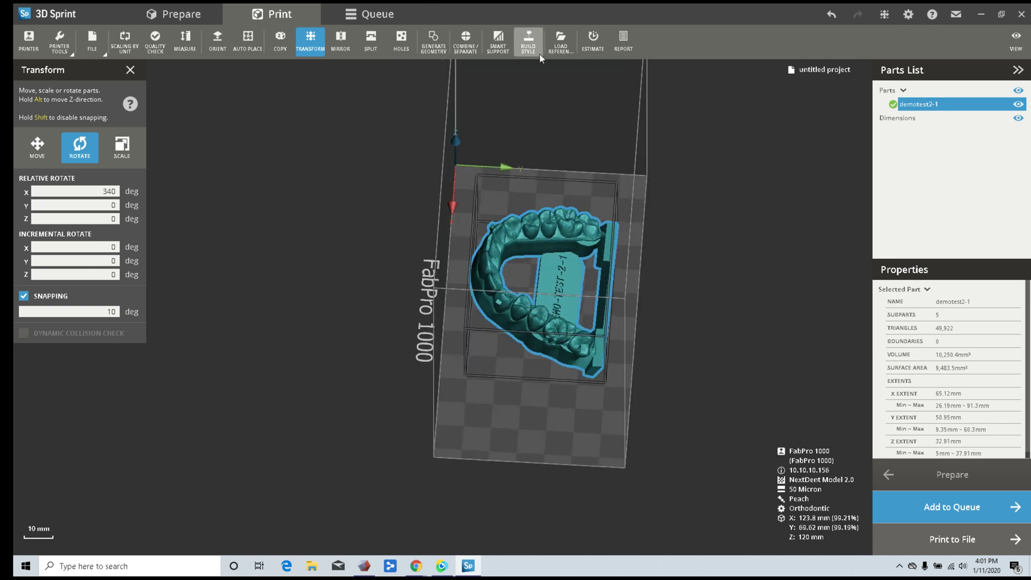
left_click(499, 40)
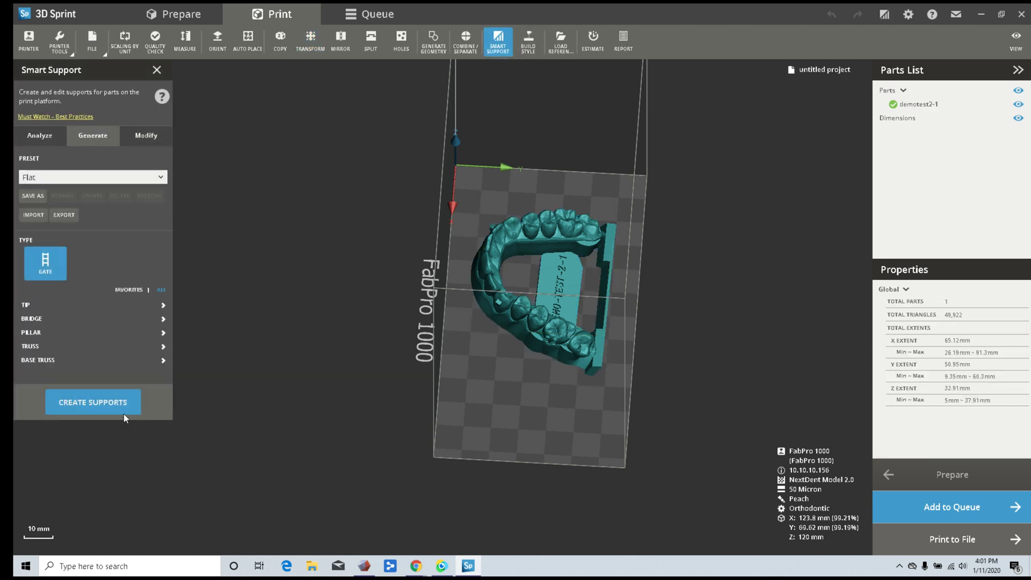
left_click(124, 413)
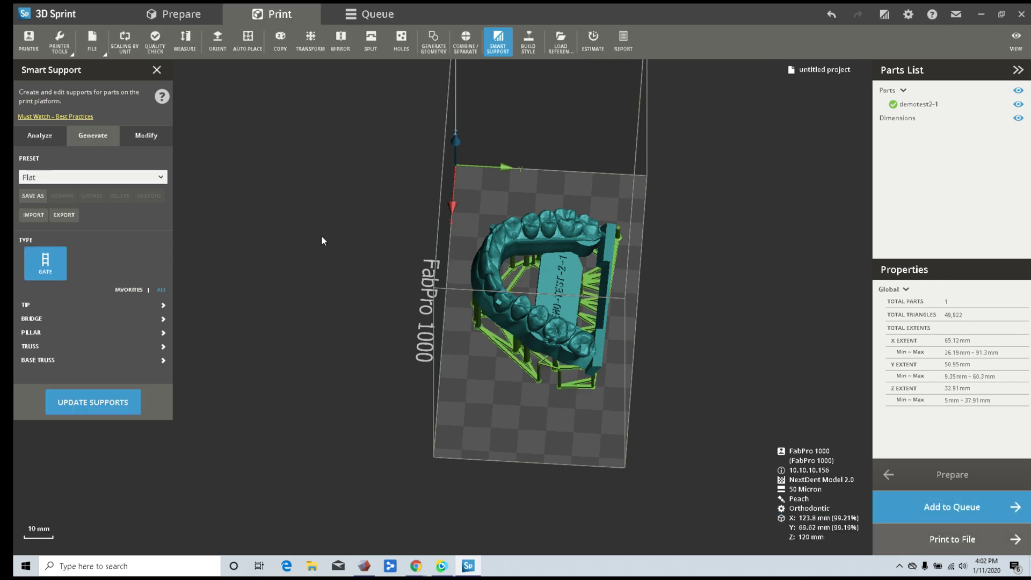
right_click_drag(337, 222, 361, 164)
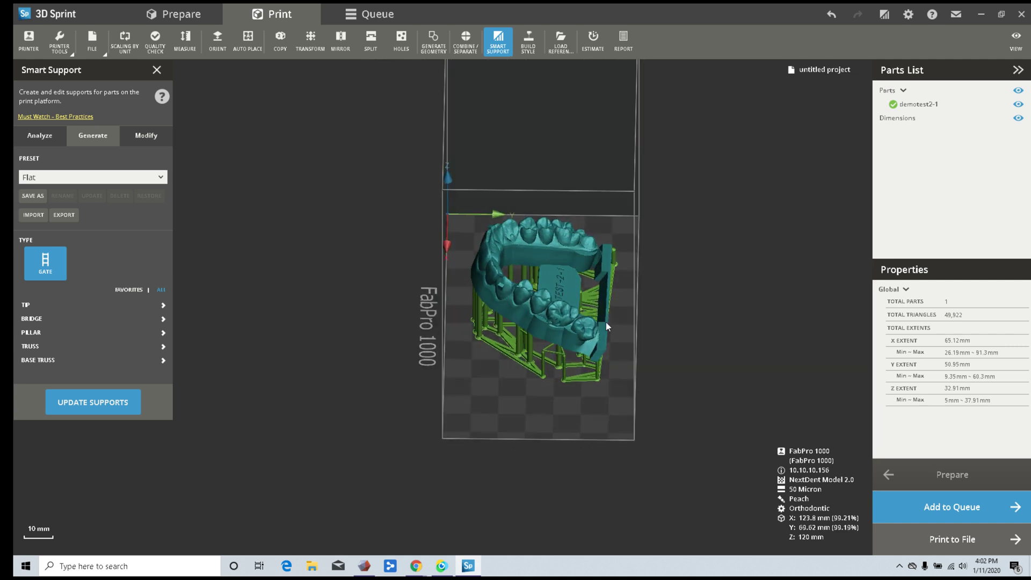
scroll(746, 382, "down", 3)
scroll(746, 381, "up", 1)
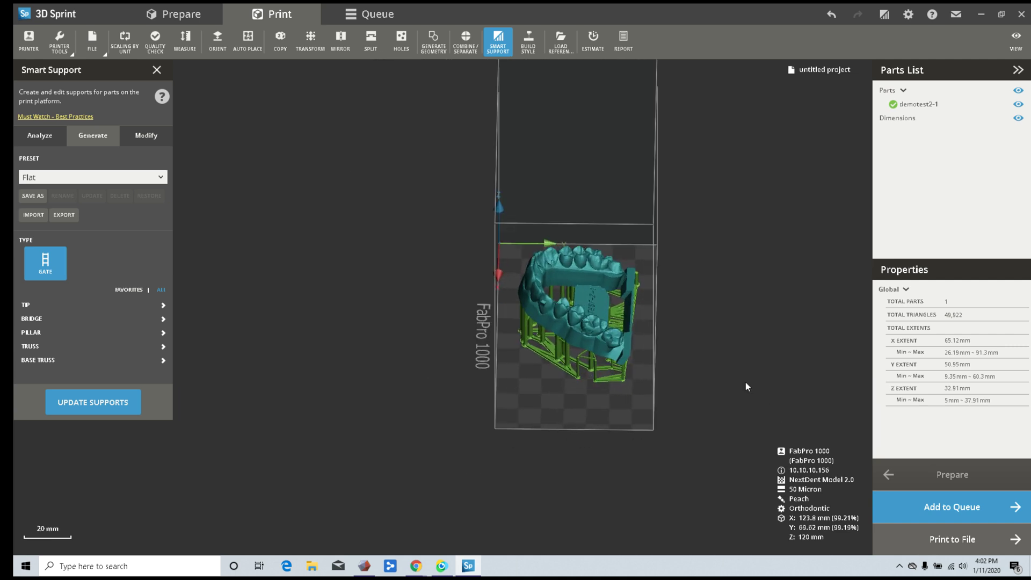
right_click_drag(447, 226, 637, 160)
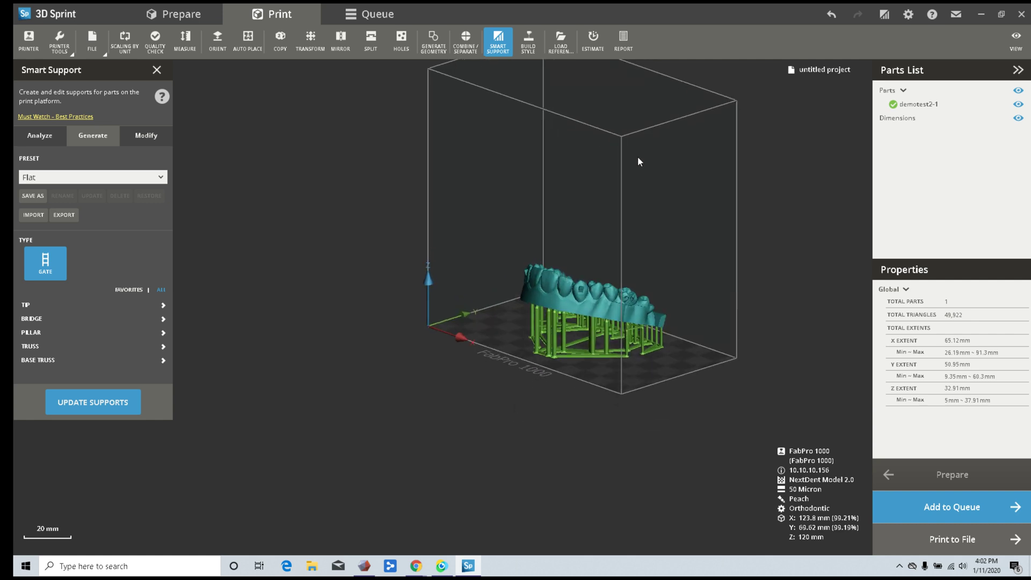